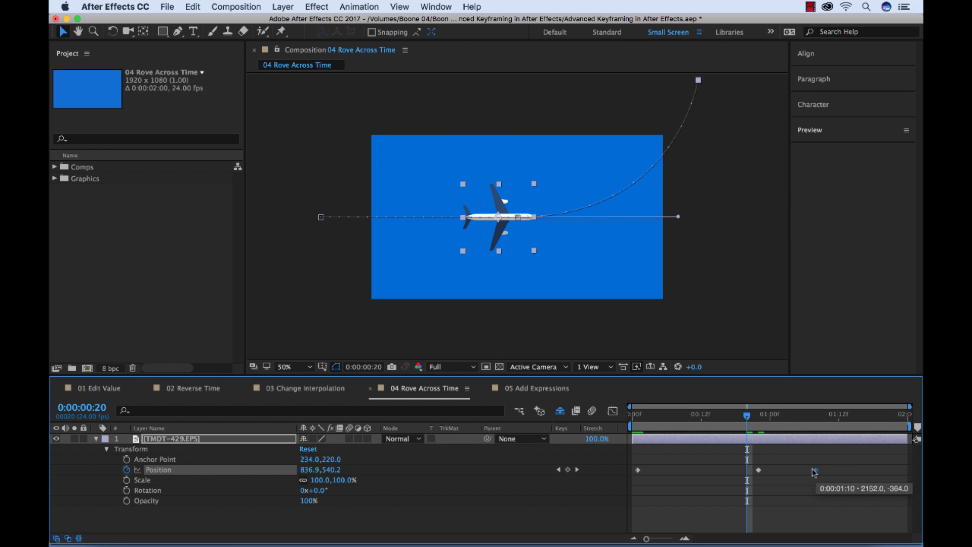
Step: Nudge the third Position keyframe slightly earlier and preview the flight from the start
drag(815, 472, 811, 471)
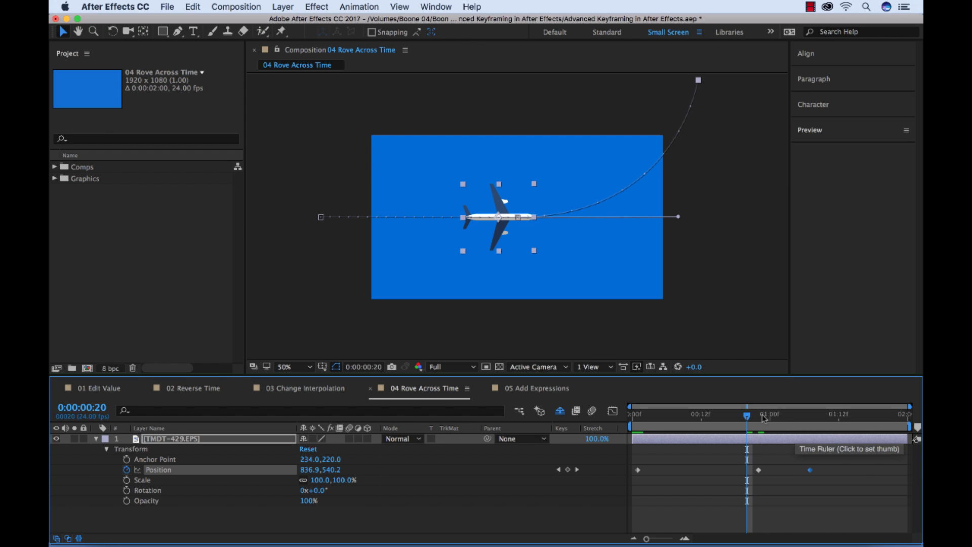
click(633, 415)
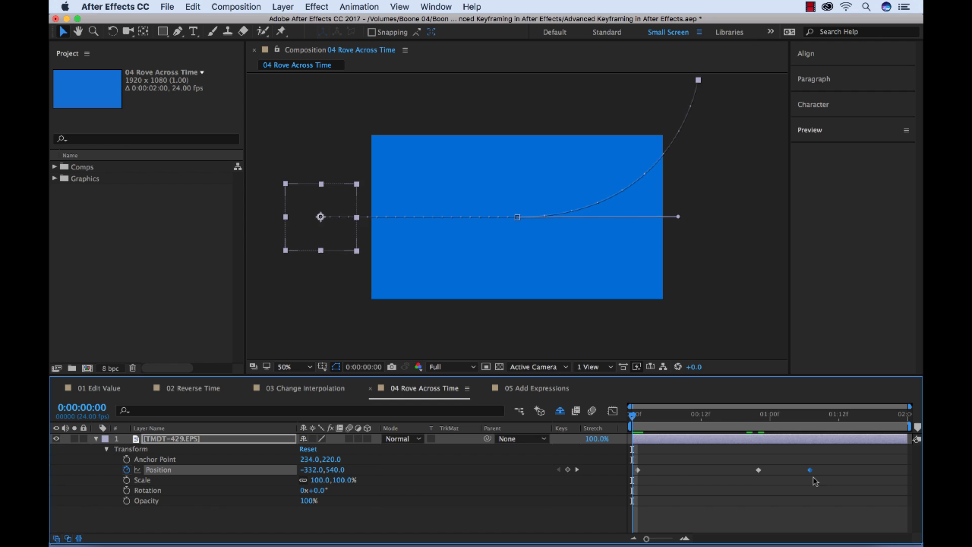
key(space)
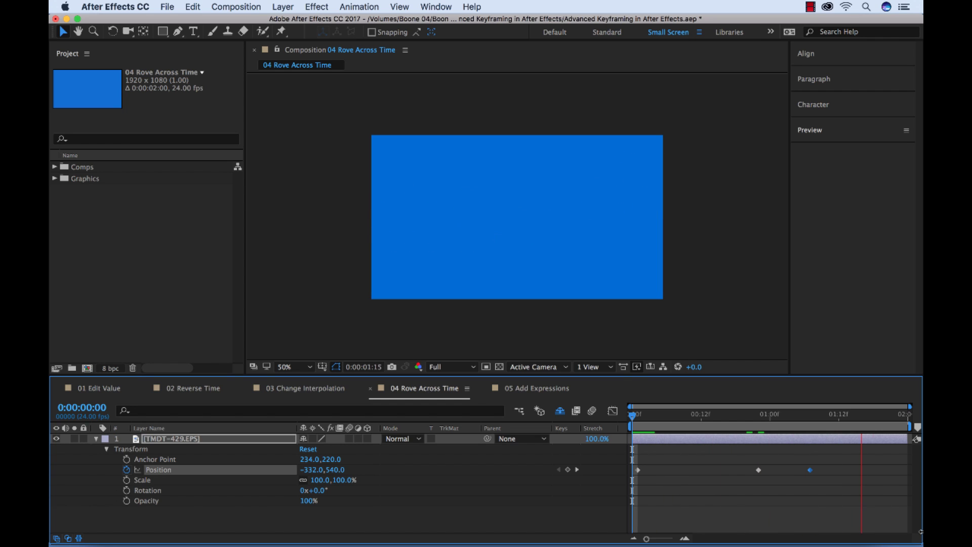
key(space)
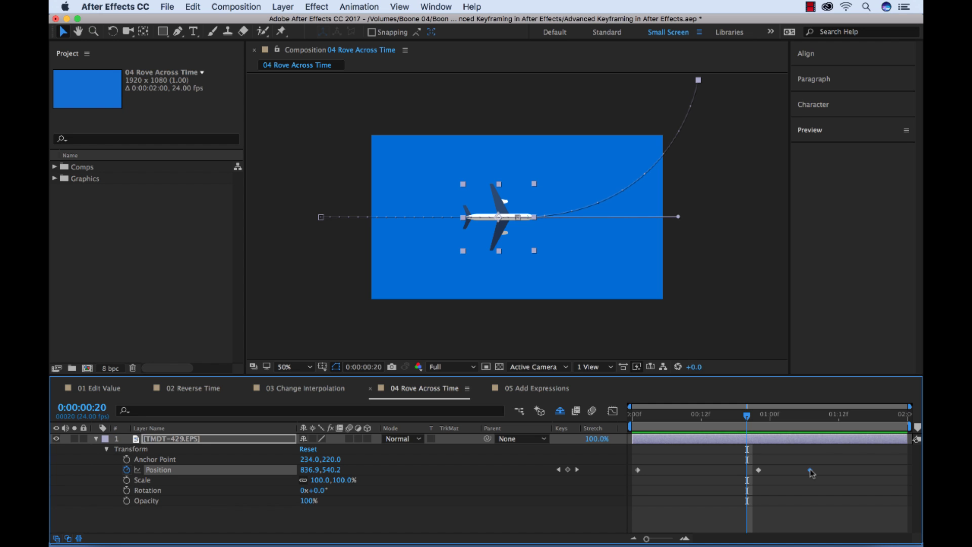
Step: Move the last Position keyframe later and shift the middle one to even the spacing
drag(810, 470, 862, 470)
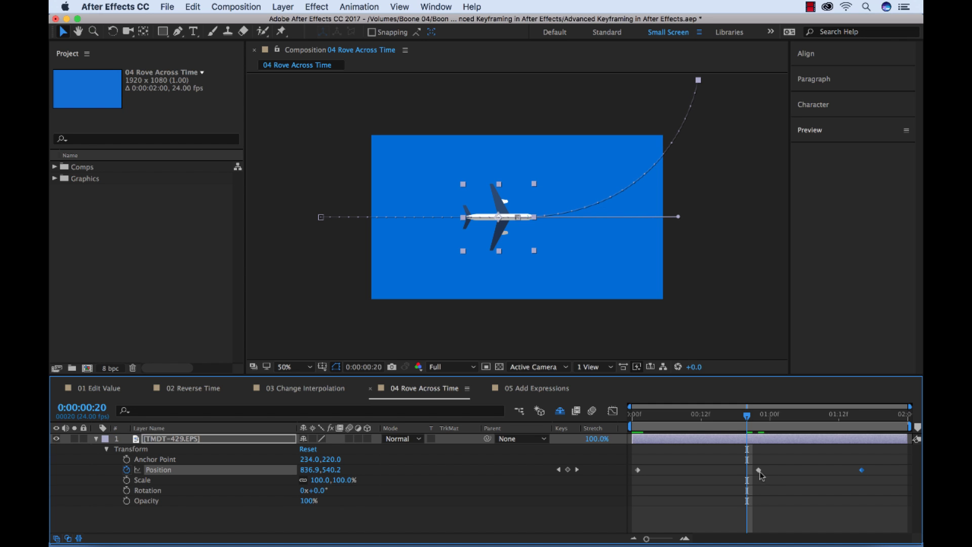
click(758, 470)
drag(764, 472, 780, 471)
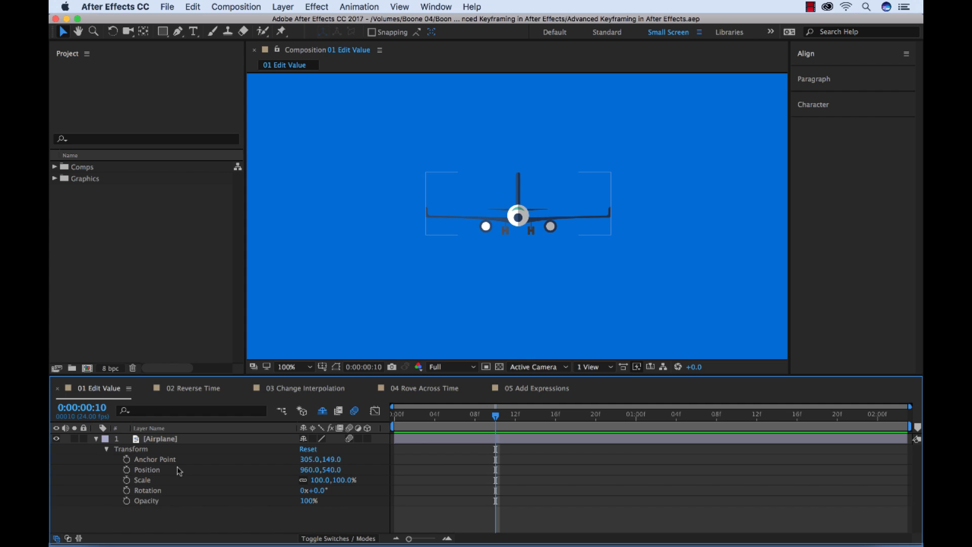
Step: Key the Airplane layer's Rotation at 0:00:00:10 and add a second 0° keyframe at 0:00:01:15
click(571, 280)
click(134, 498)
click(126, 491)
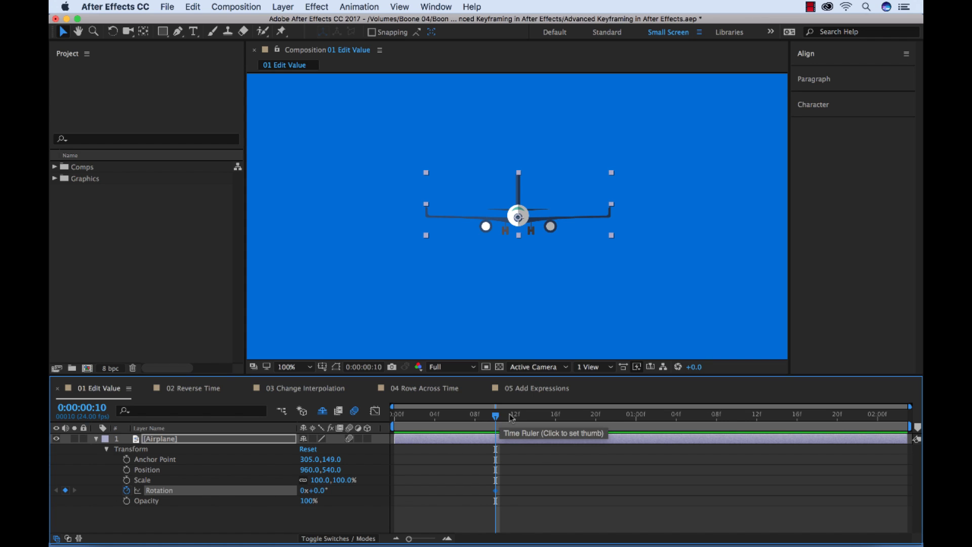
drag(501, 414, 793, 430)
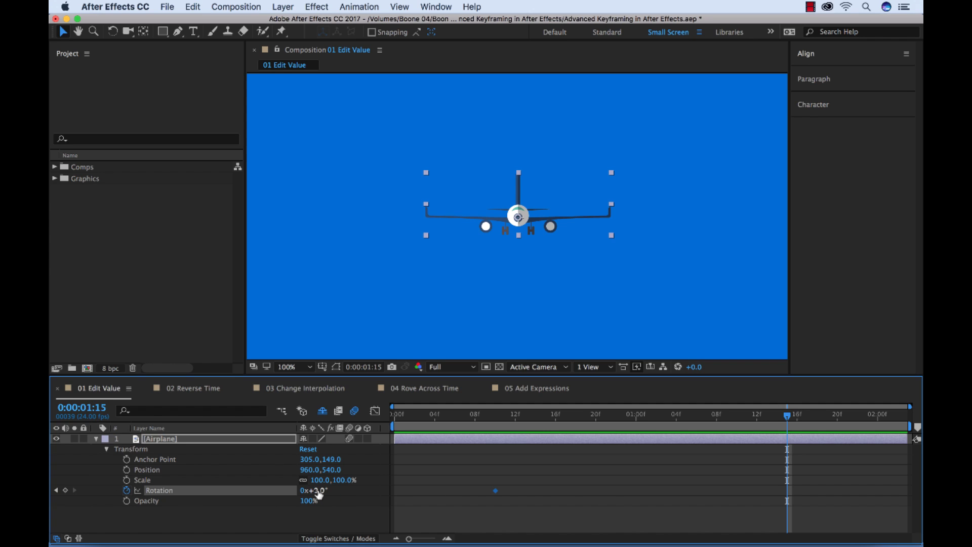
drag(319, 494, 308, 494)
Step: Set the second Rotation keyframe to 1 revolution, then preview the spinning airplane
double_click(787, 491)
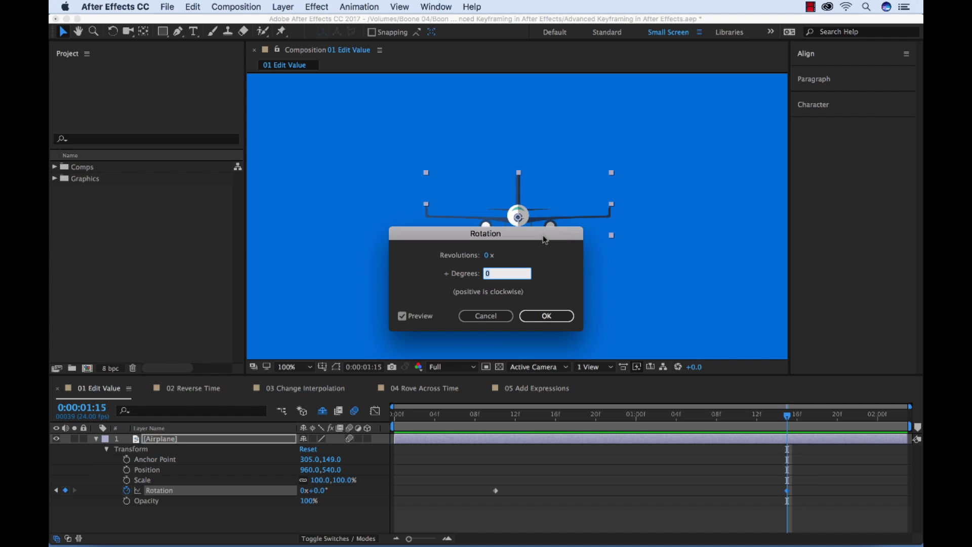
click(487, 256)
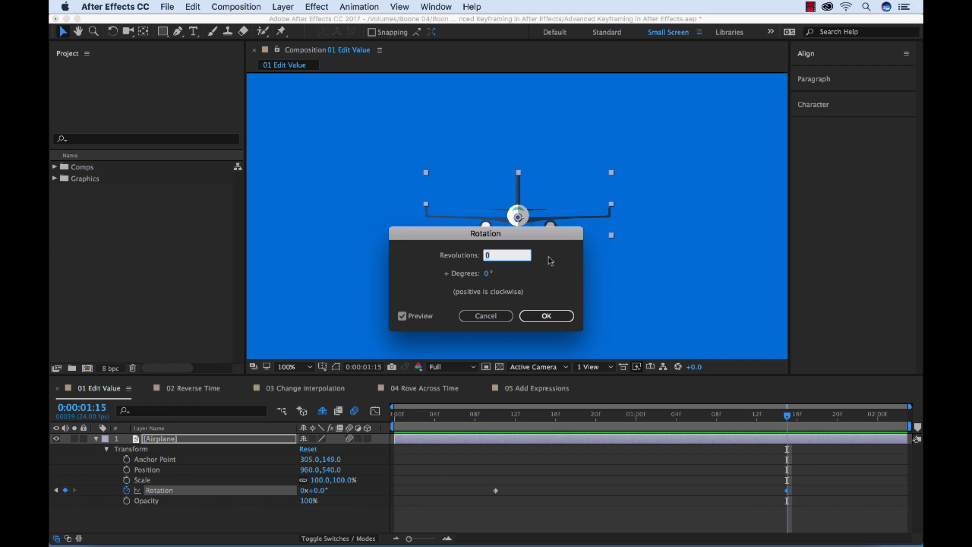
text(1)
click(537, 317)
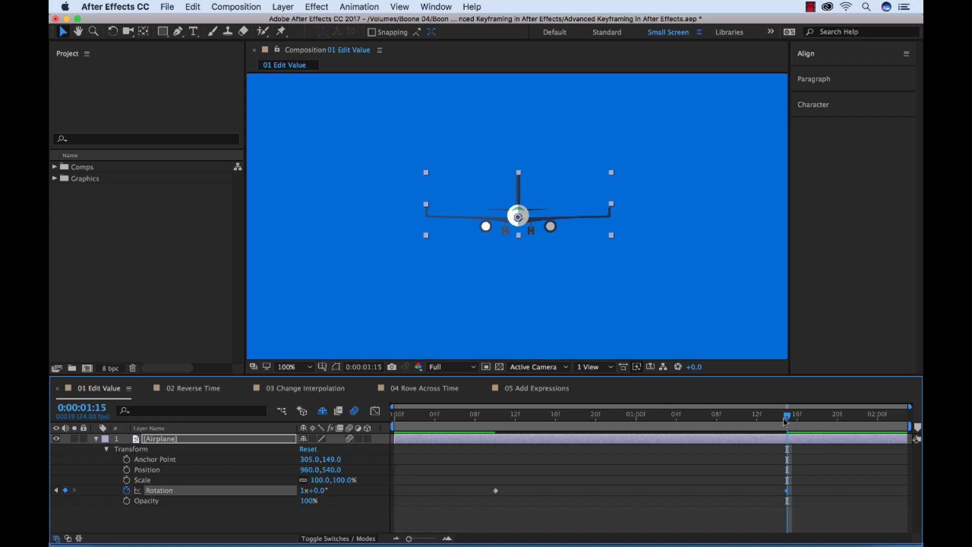
drag(785, 421, 395, 433)
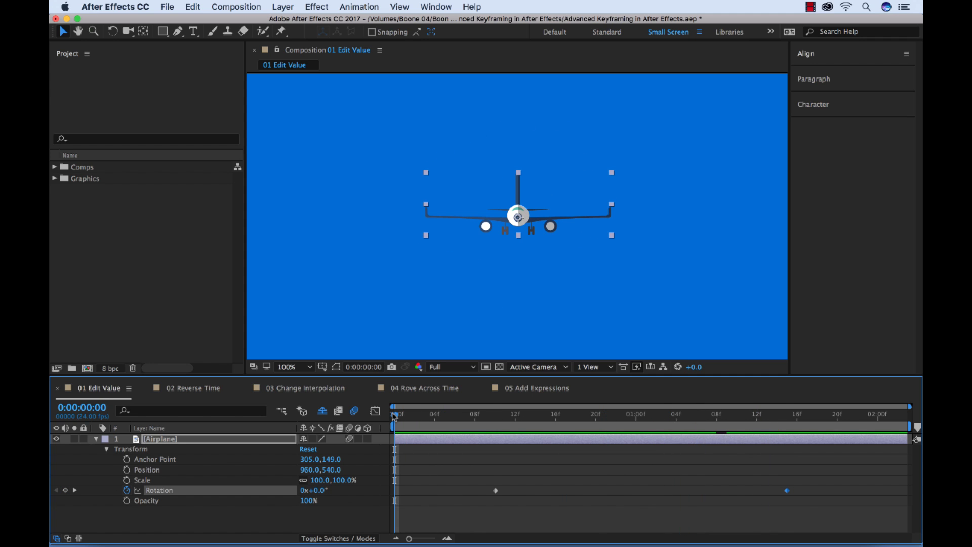
key(space)
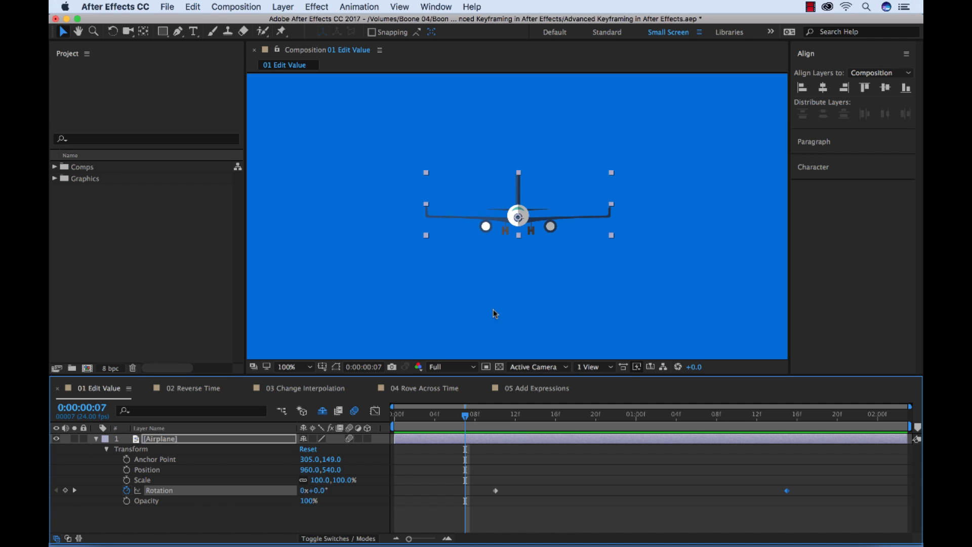
Step: Key Position at 0:00:00:07 with X at 40% of composition width (768,540)
click(127, 470)
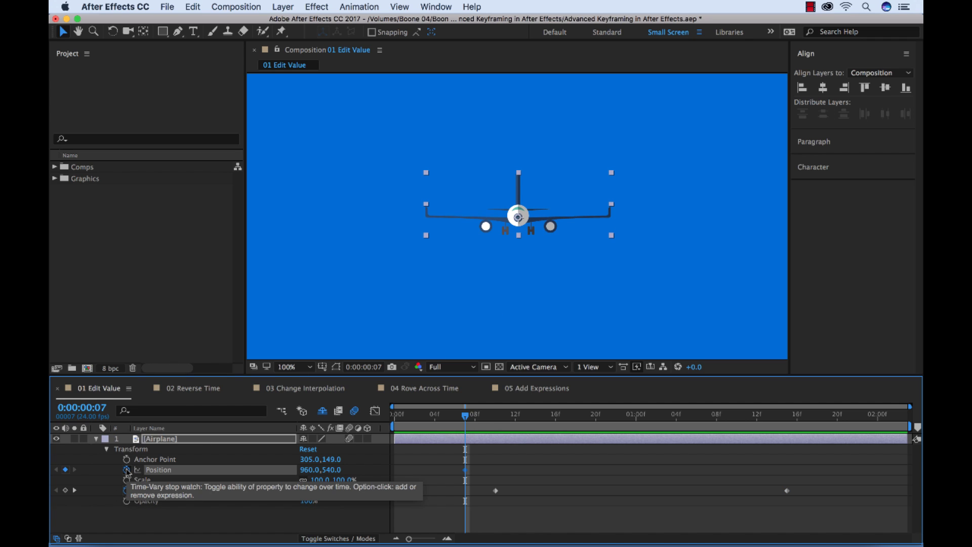
double_click(464, 470)
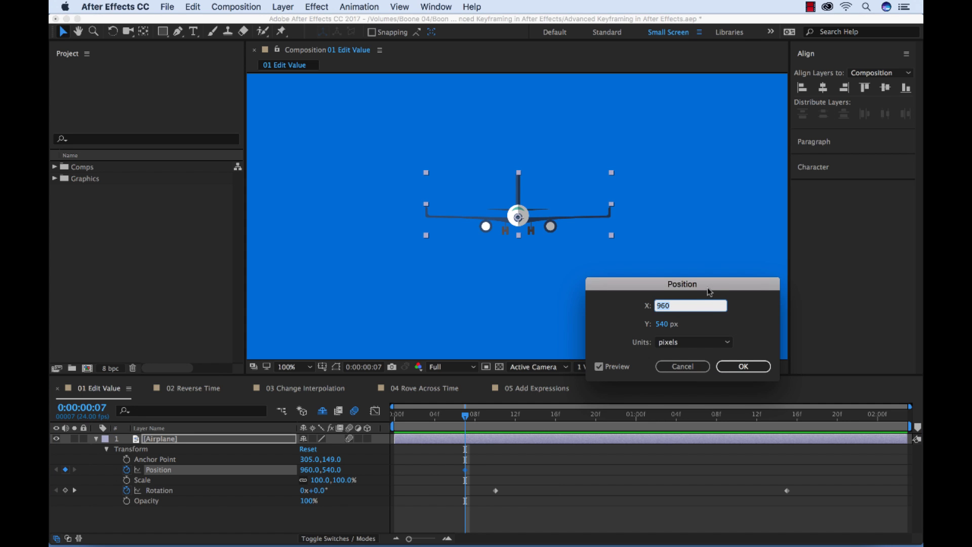
drag(709, 287, 611, 243)
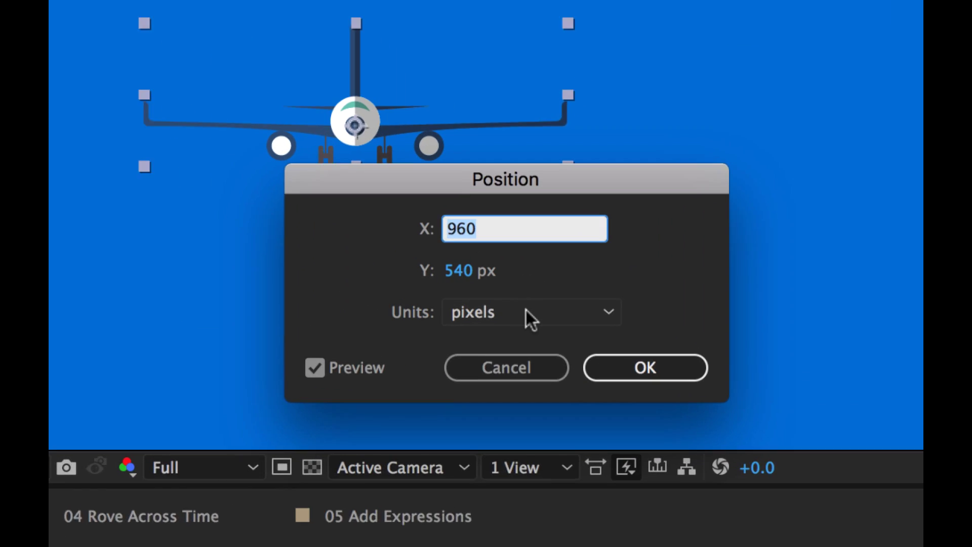
click(585, 302)
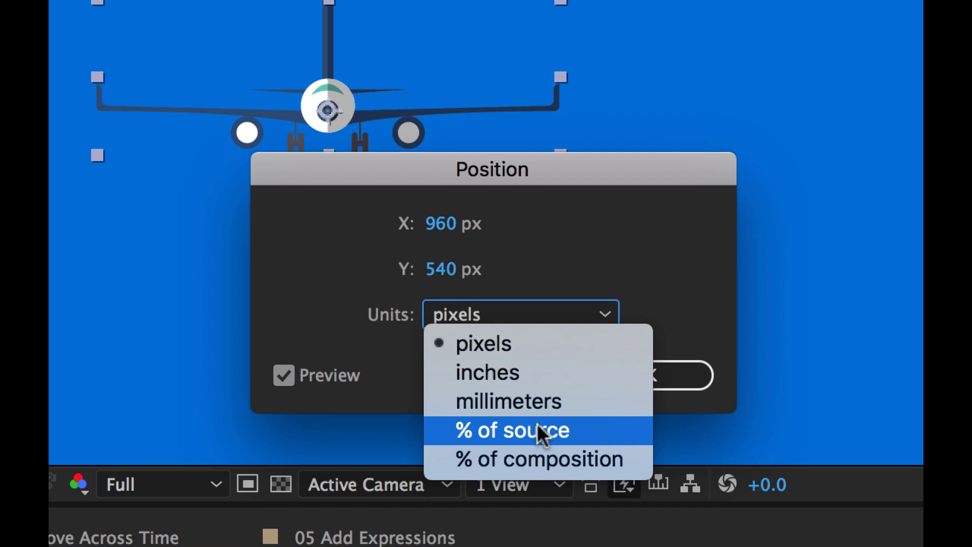
click(587, 458)
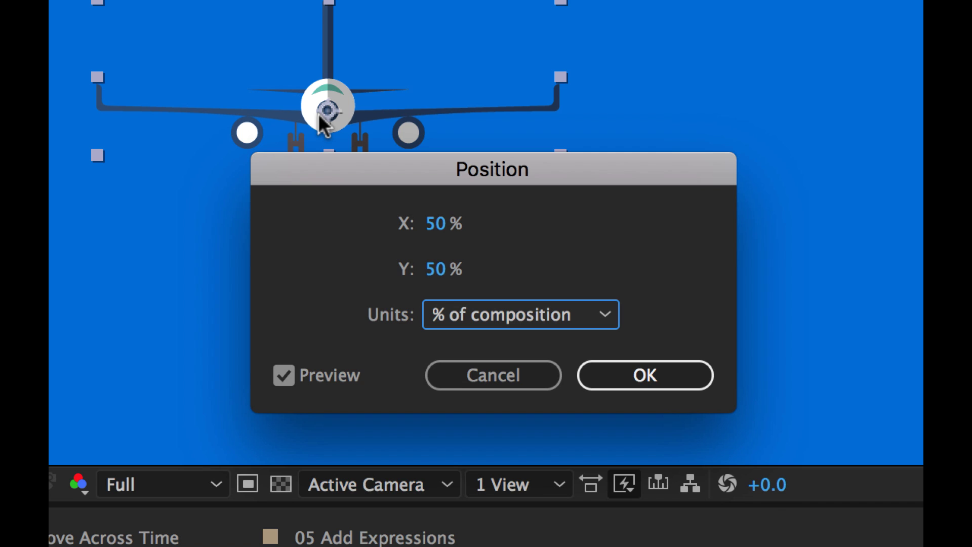
click(439, 223)
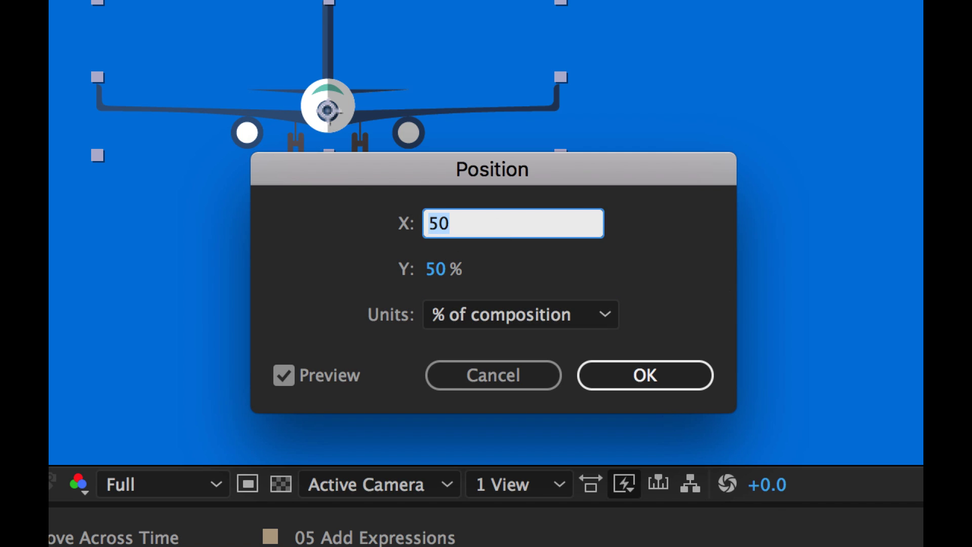
text(40)
key(Return)
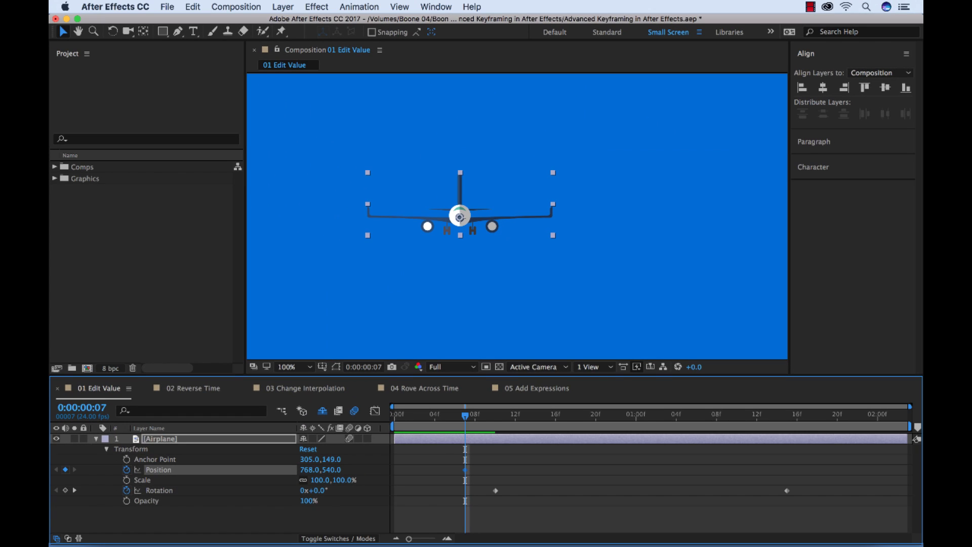
drag(580, 416, 819, 417)
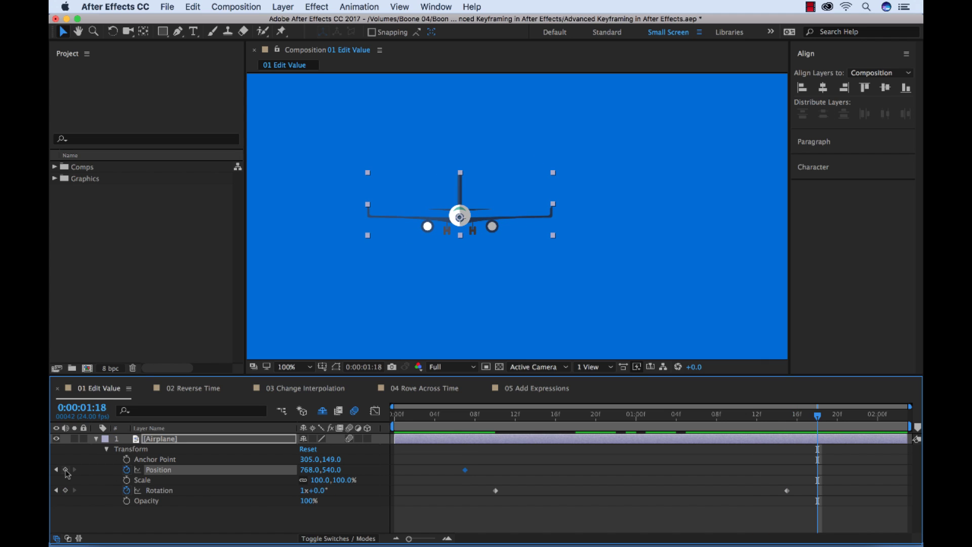
Step: Set the later Position keyframe's X to 60% of composition width, giving 1152,540
double_click(818, 470)
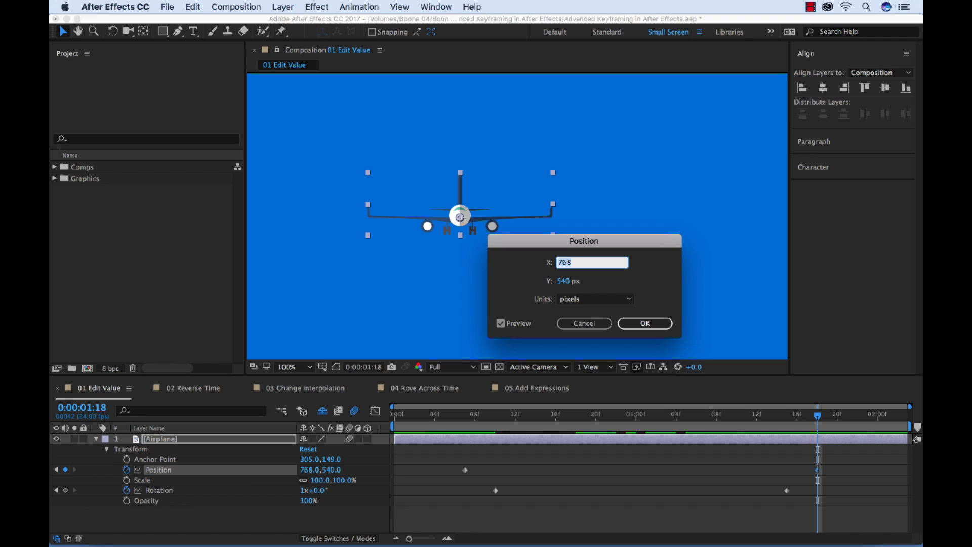
click(587, 300)
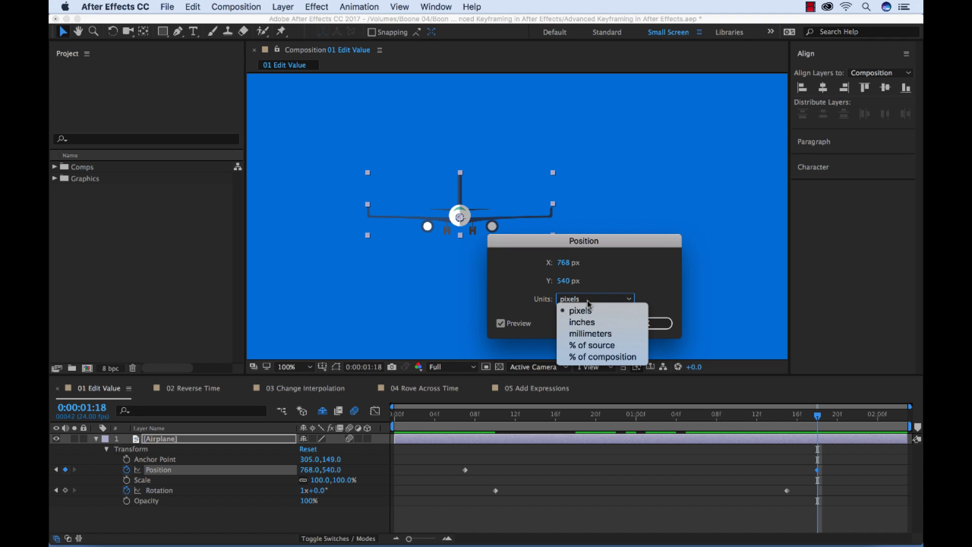
click(617, 357)
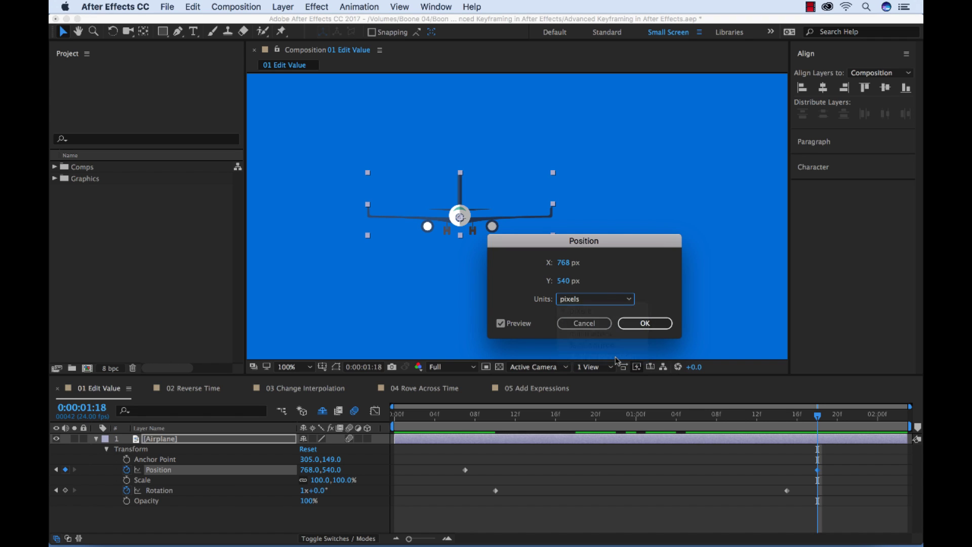
click(563, 263)
text(6)
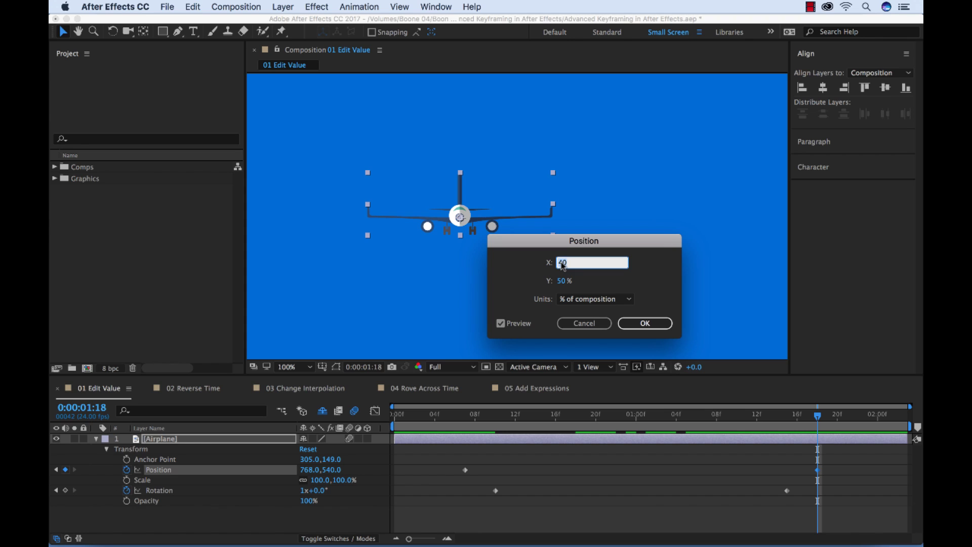
text(0)
key(Return)
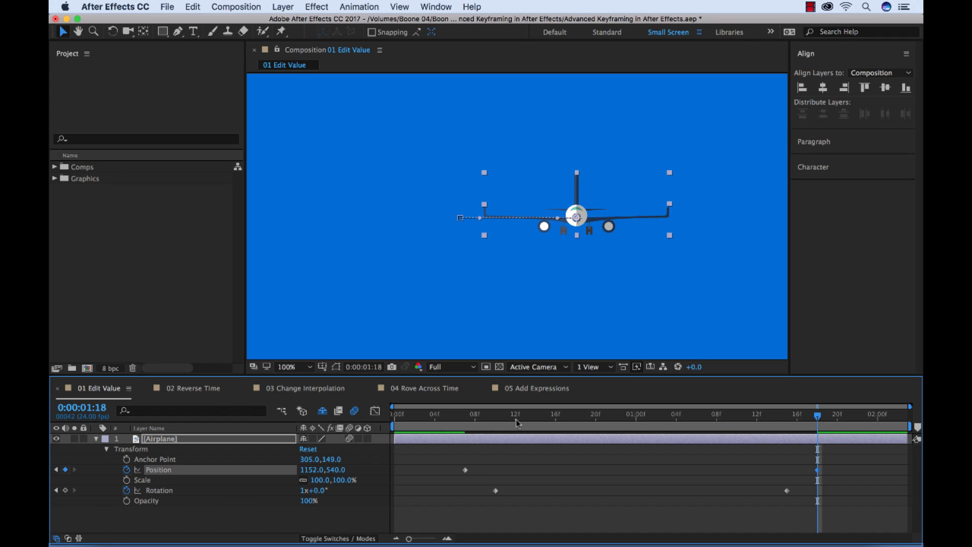
Step: Preview the animation, then drag the first and last Position keyframes inward
drag(518, 419, 393, 419)
key(space)
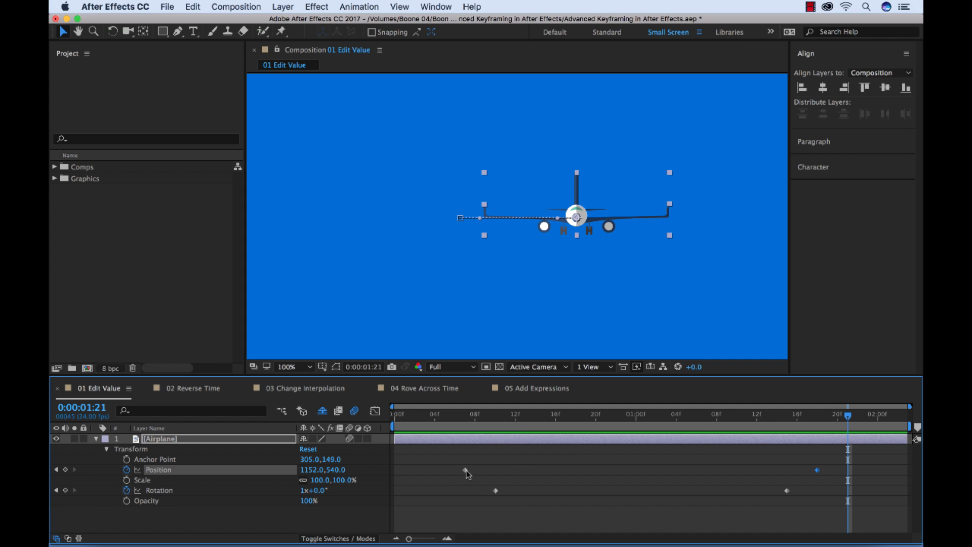
drag(466, 471, 477, 471)
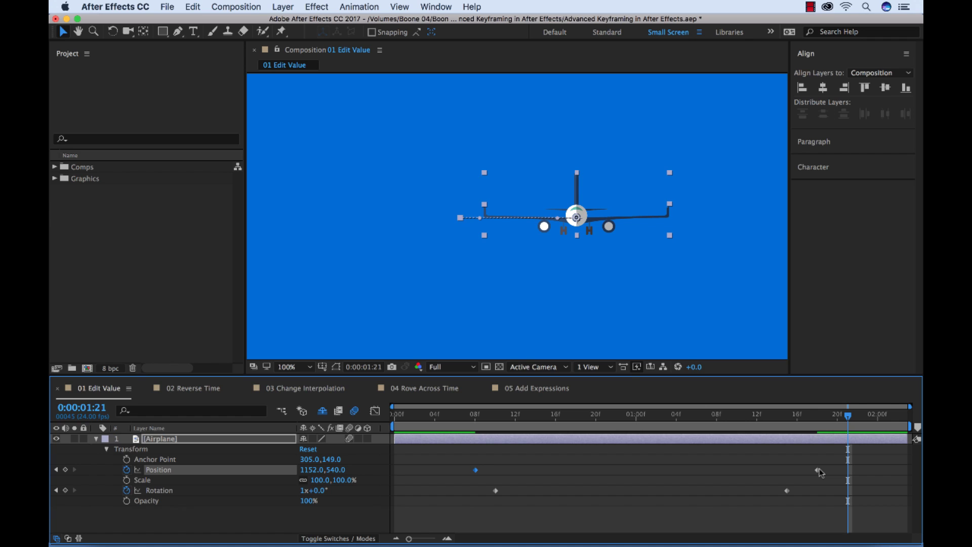
drag(819, 471, 769, 471)
Step: Apply Easy Ease Out to the first Position and Rotation keyframes
drag(454, 462, 522, 501)
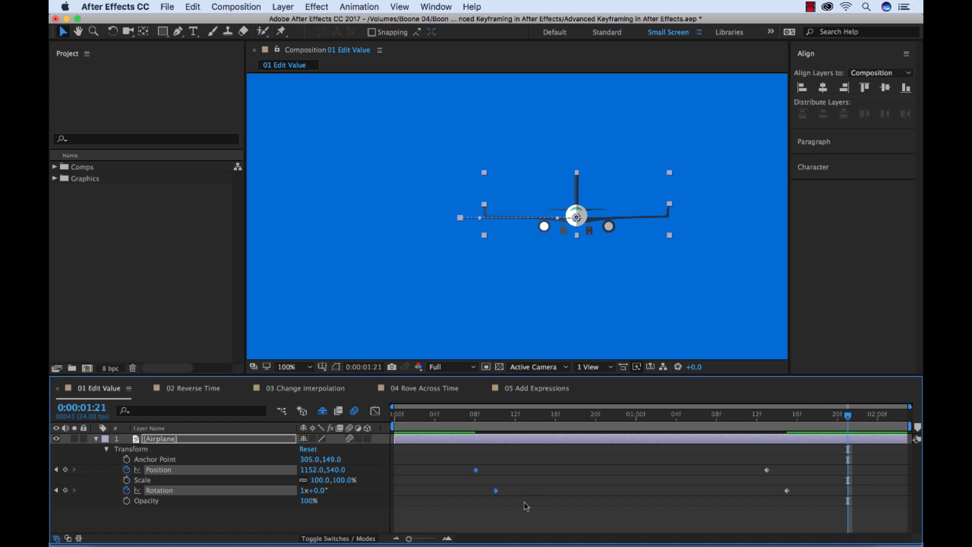
right_click(497, 492)
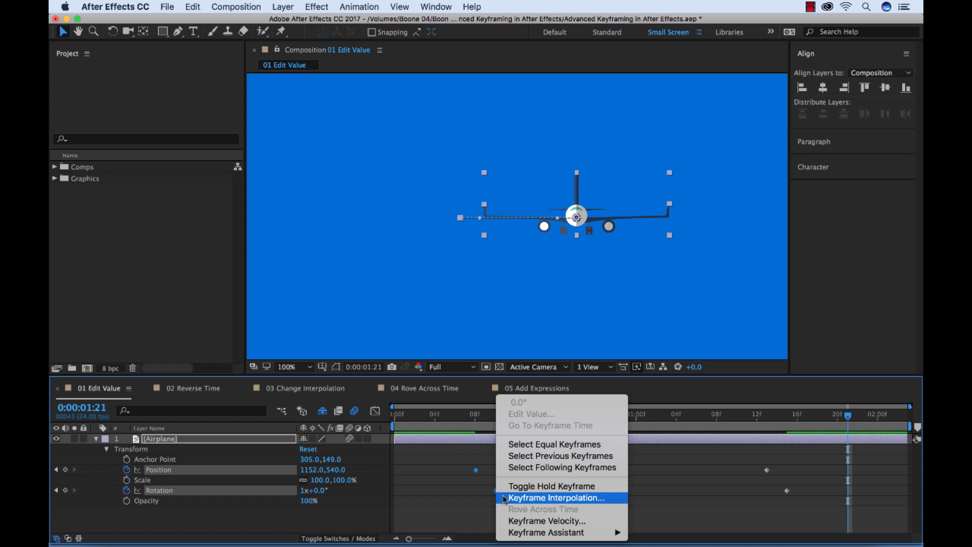
mouse_move(536, 533)
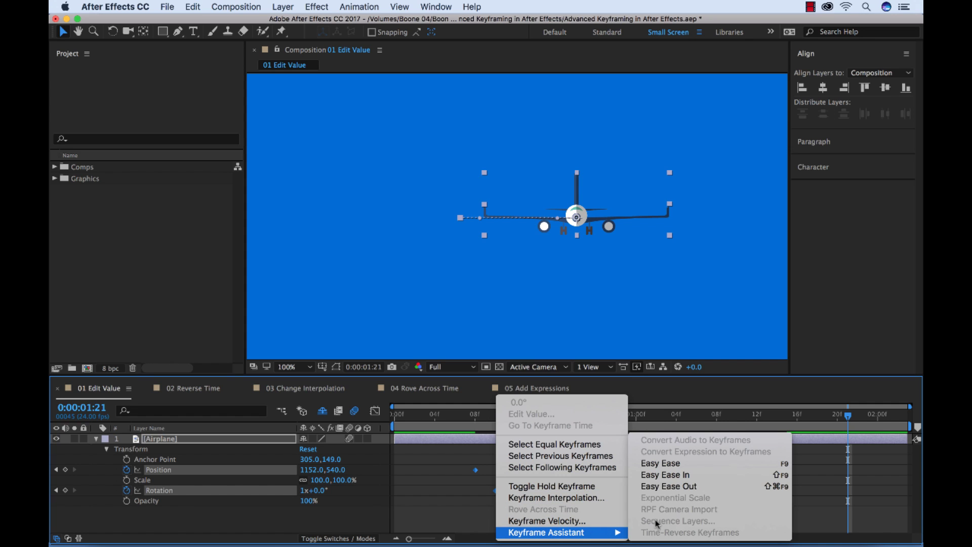
click(677, 490)
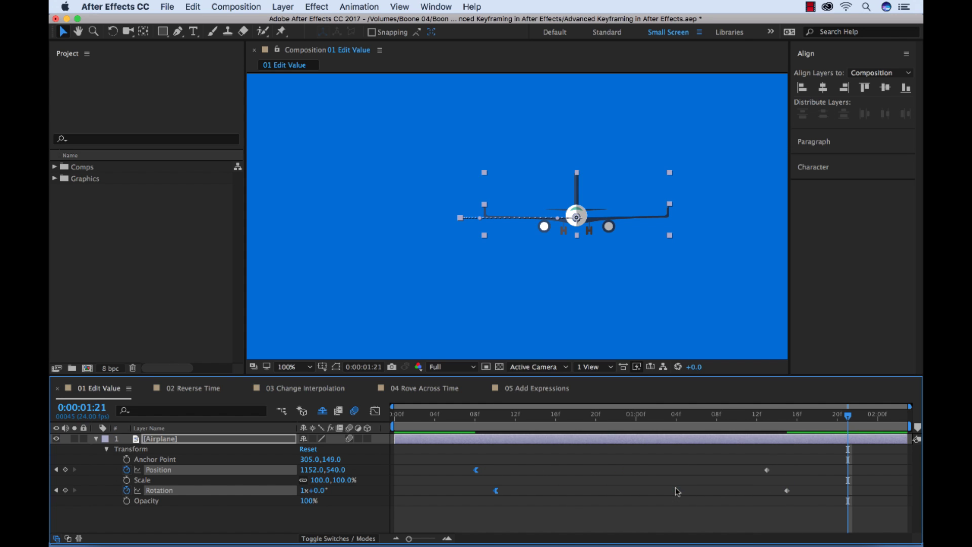
Step: Apply Easy Ease In to the last Position and Rotation keyframes and preview the eased flight
click(756, 469)
drag(753, 465, 816, 509)
right_click(767, 470)
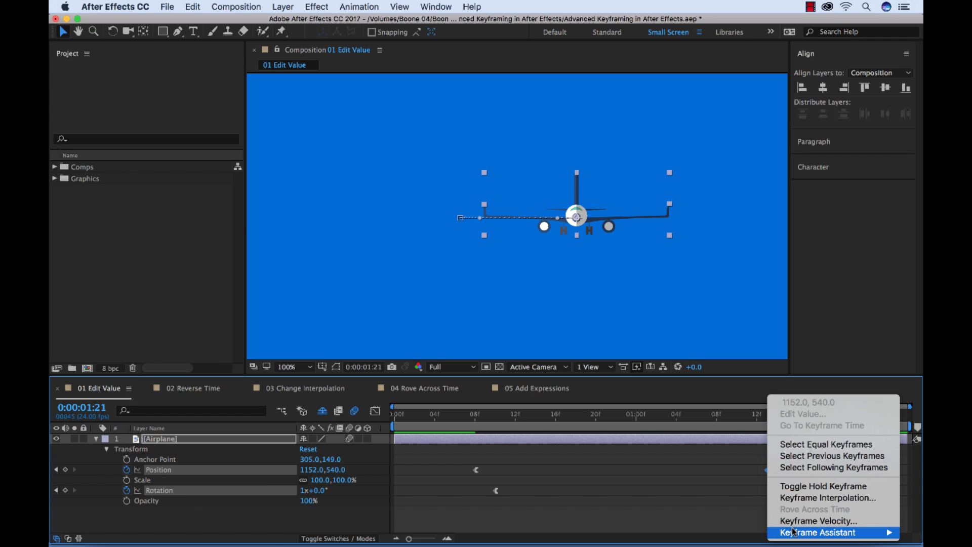
mouse_move(782, 531)
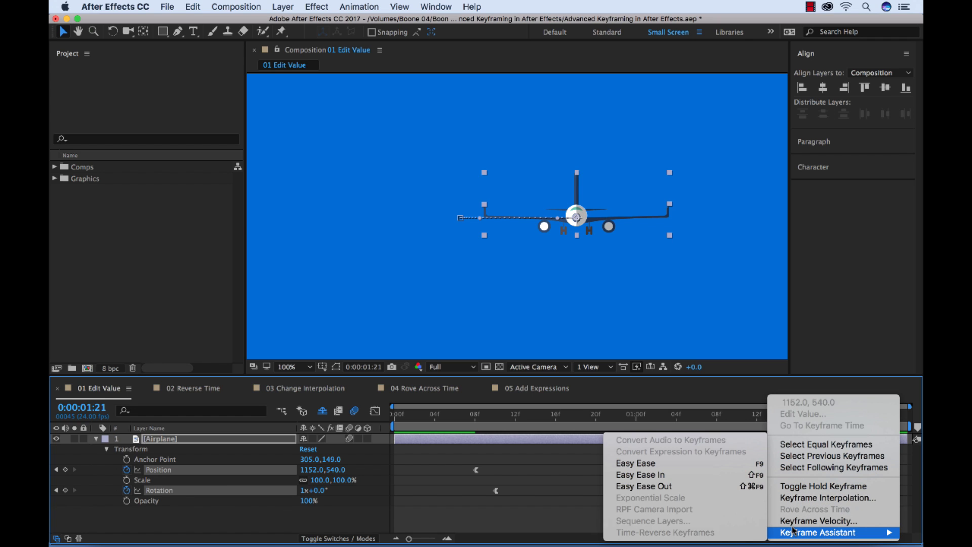
click(628, 475)
click(555, 415)
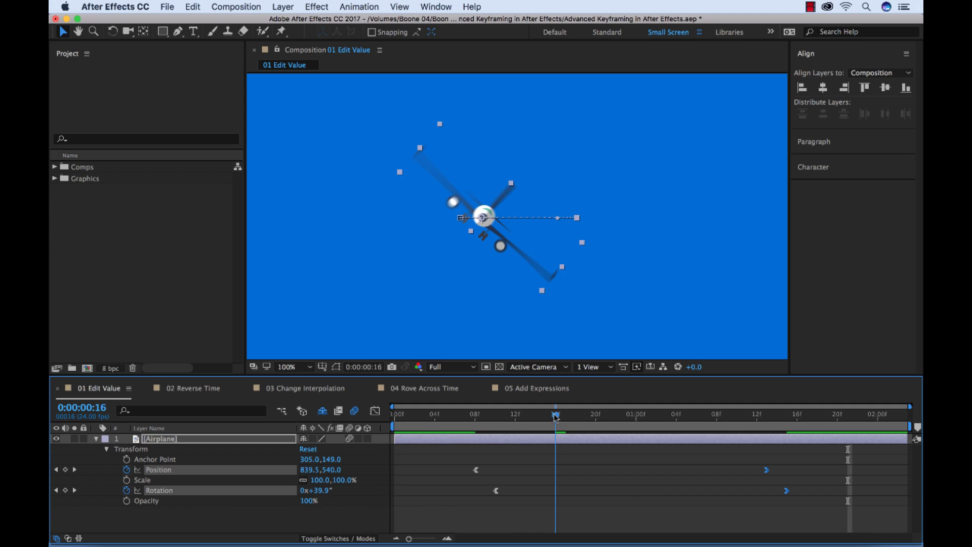
drag(556, 415, 390, 419)
key(space)
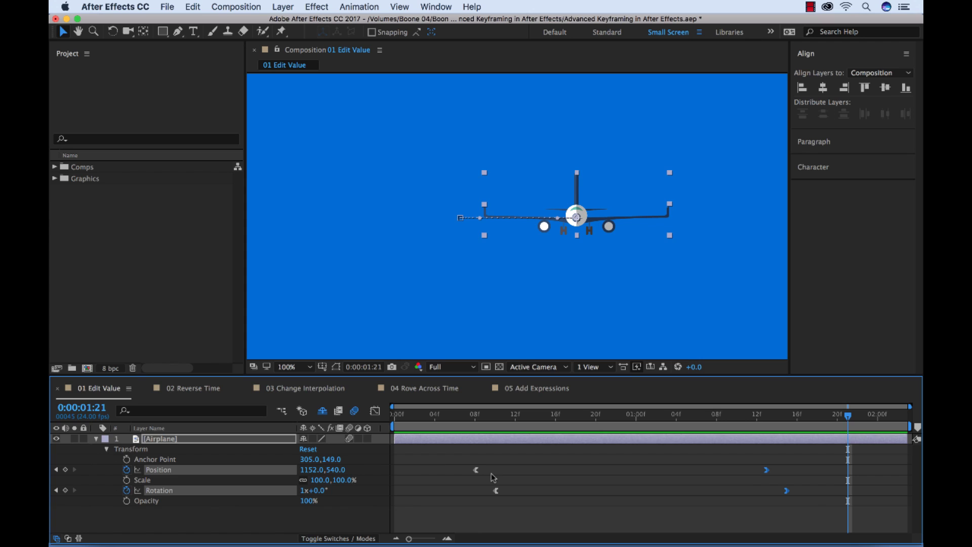
drag(453, 457, 784, 474)
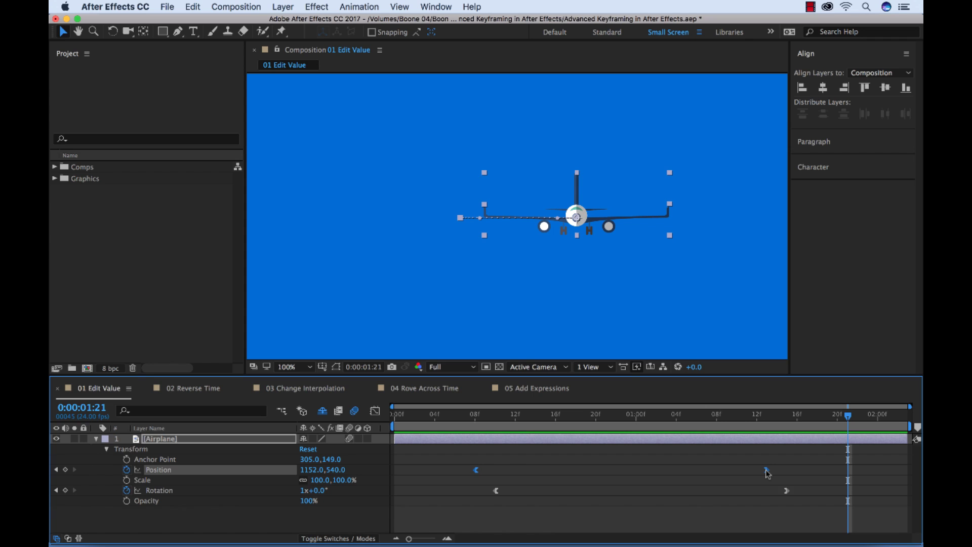
right_click(766, 471)
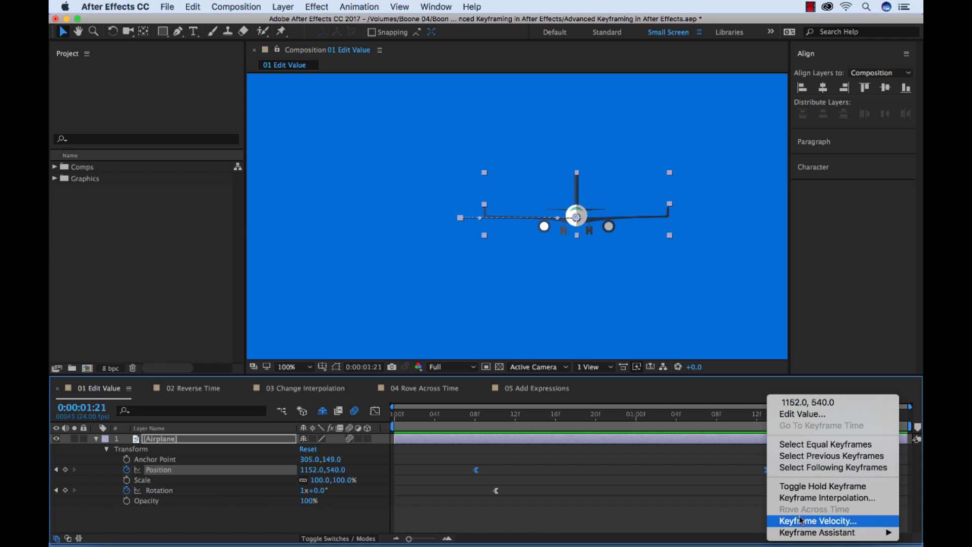
mouse_move(805, 534)
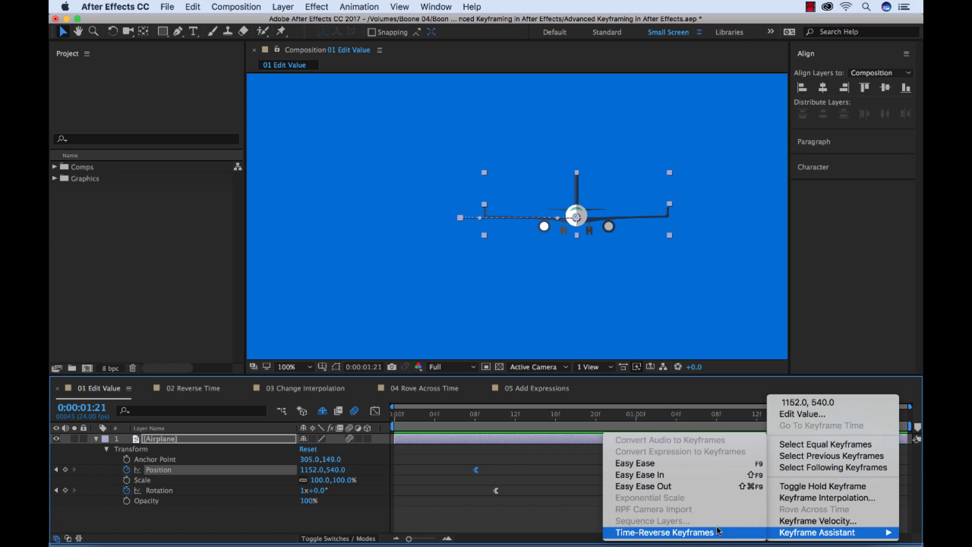
click(456, 243)
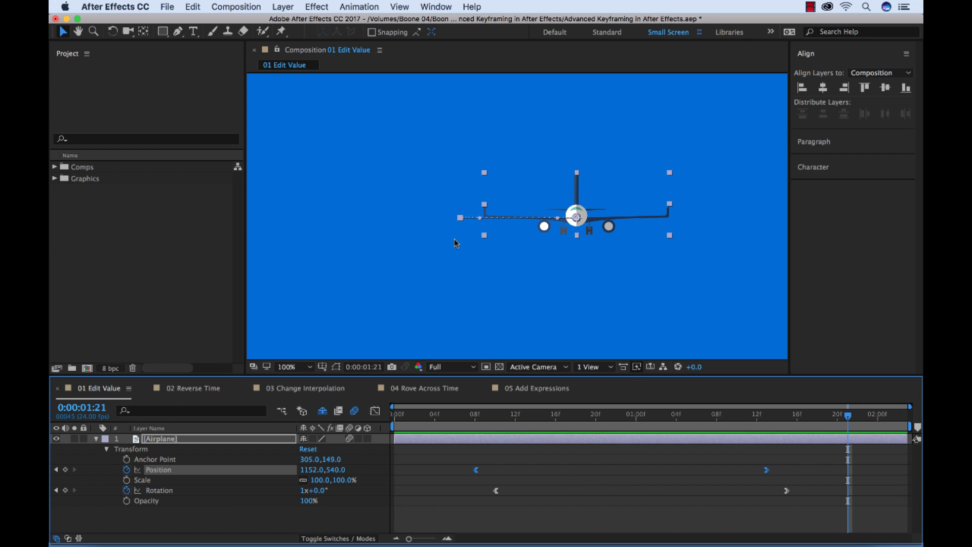
click(358, 7)
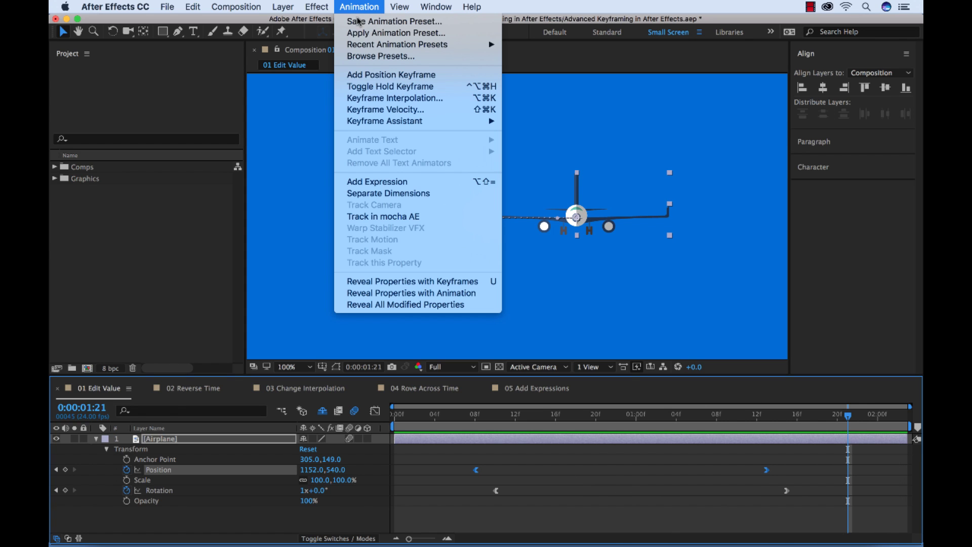
mouse_move(391, 123)
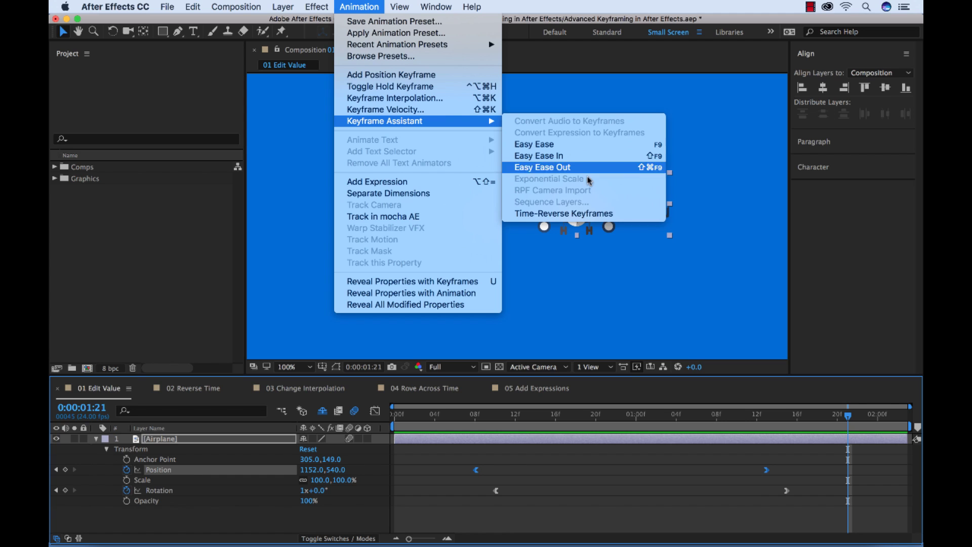
click(577, 215)
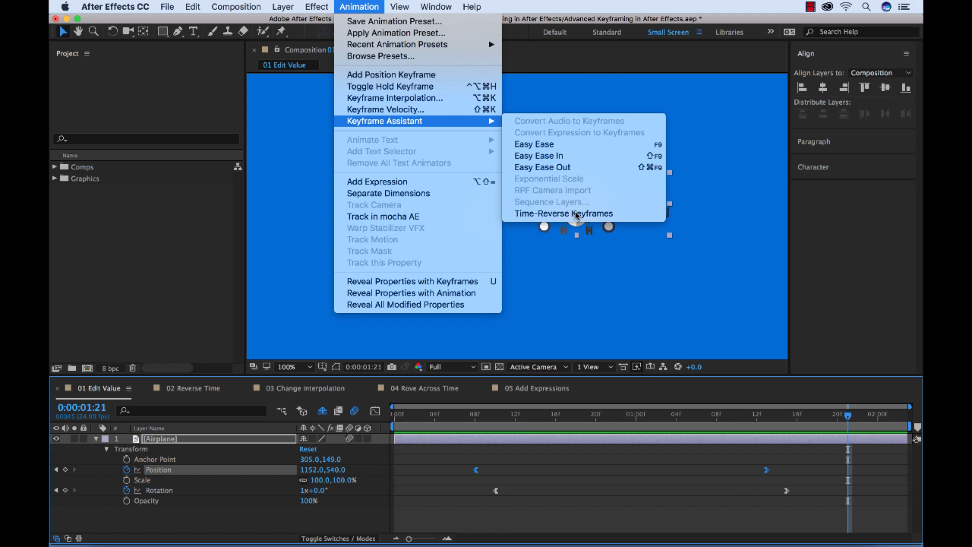
drag(475, 424, 674, 411)
key(space)
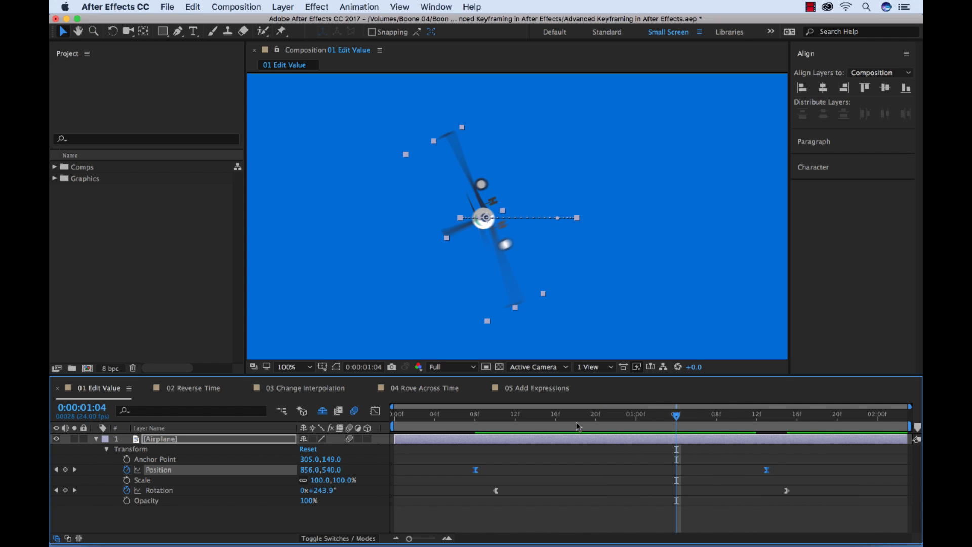
key(space)
Step: Time-reverse all four Position and Rotation keyframes via Keyframe Assistant
click(456, 458)
drag(455, 459, 812, 503)
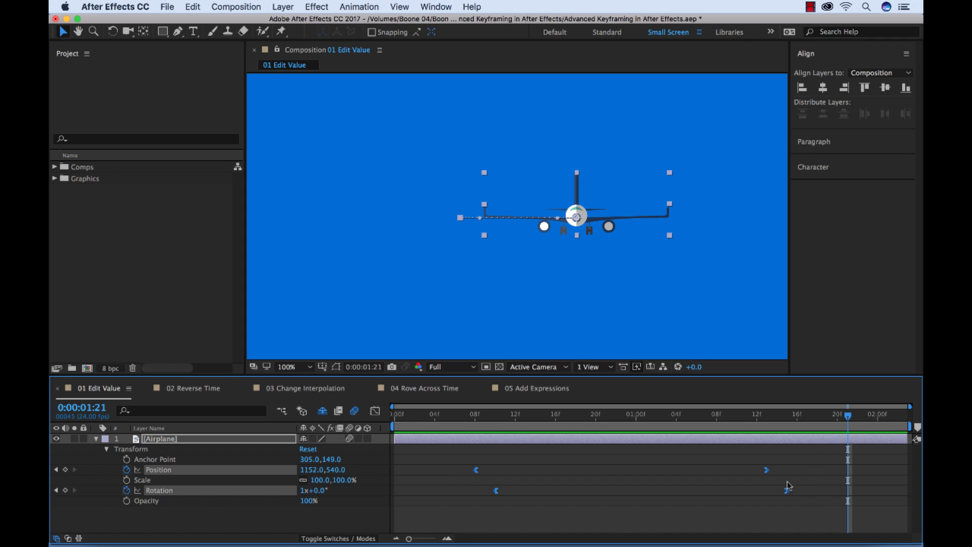
right_click(767, 471)
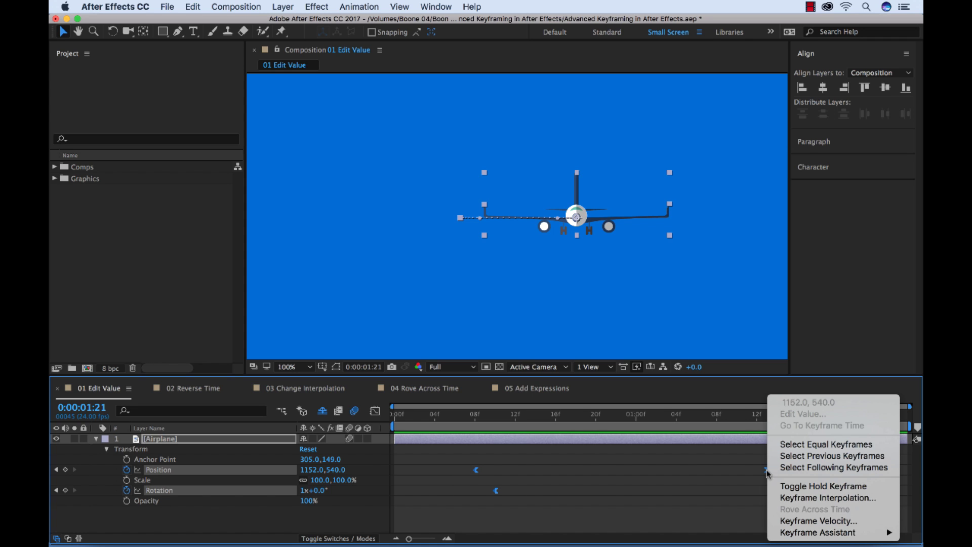
mouse_move(798, 533)
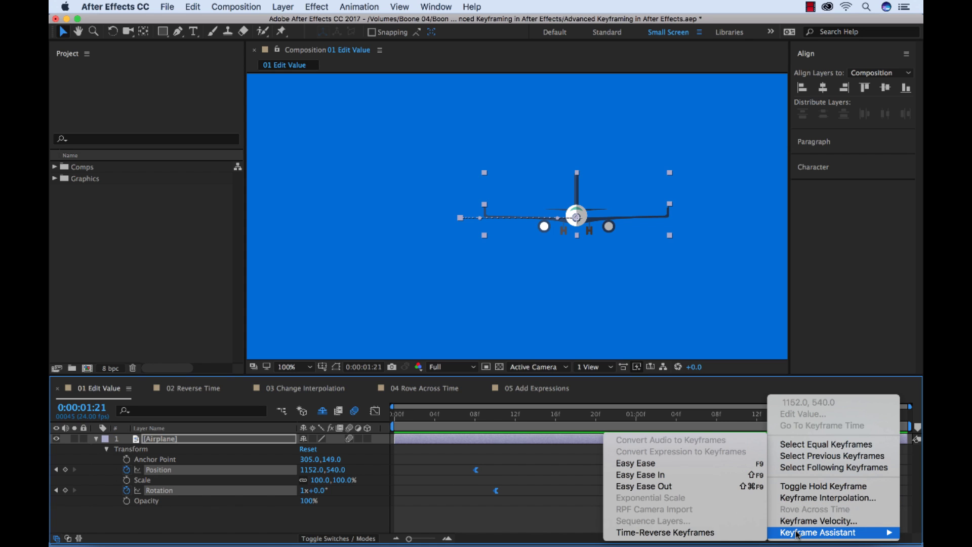
click(723, 533)
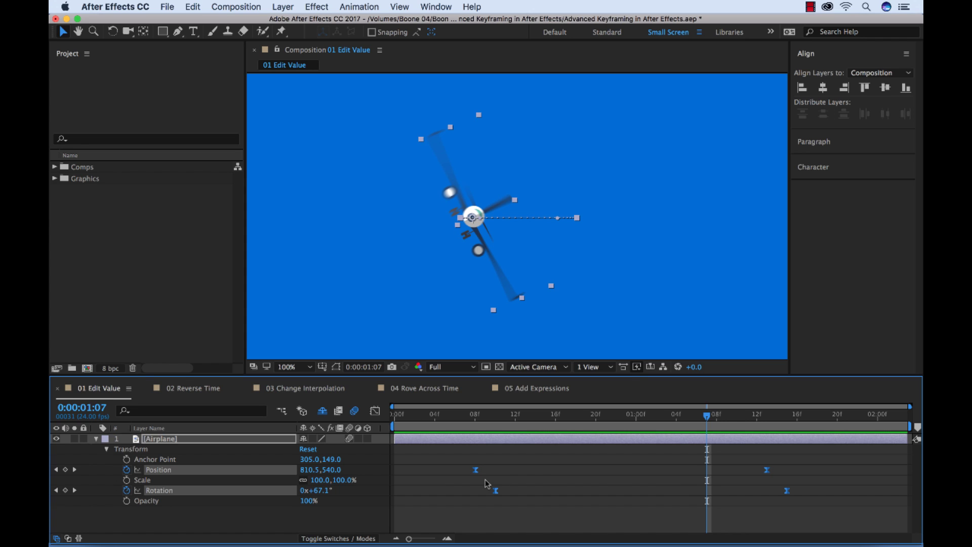
click(807, 455)
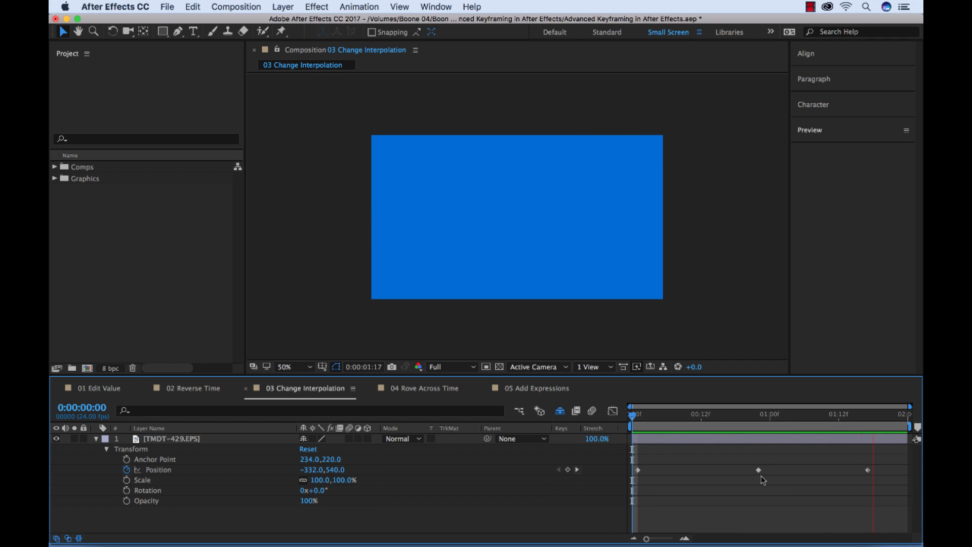
Step: Stop playback and open Keyframe Interpolation for the middle Position keyframe
key(space)
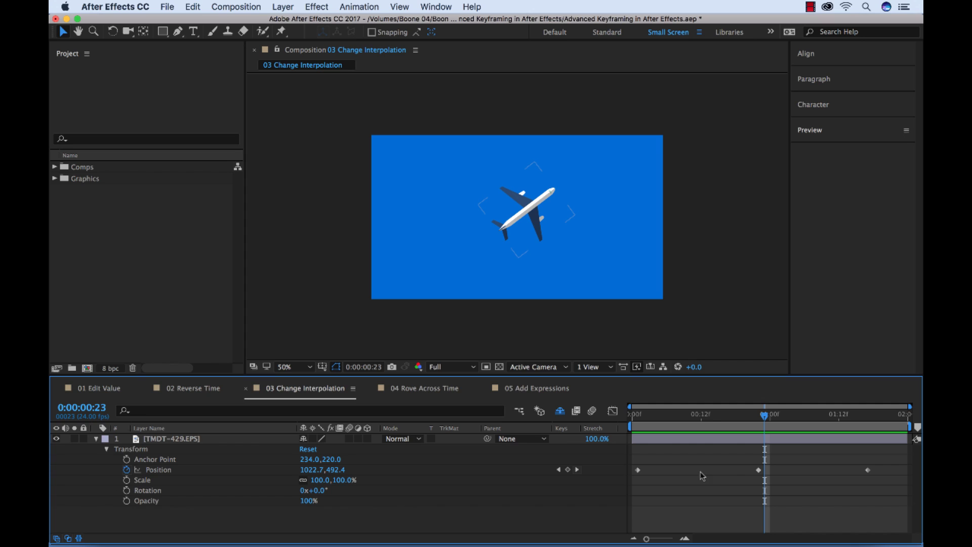
click(758, 471)
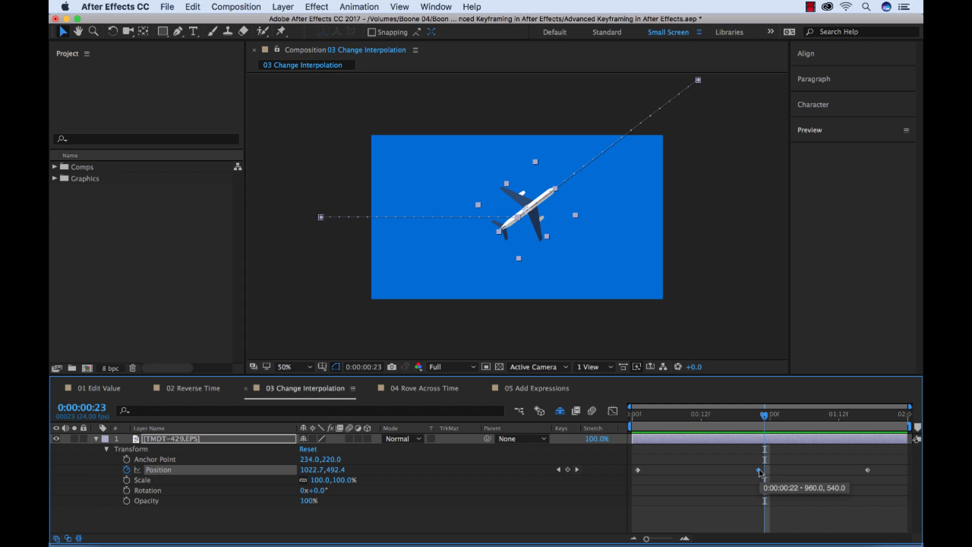
right_click(759, 471)
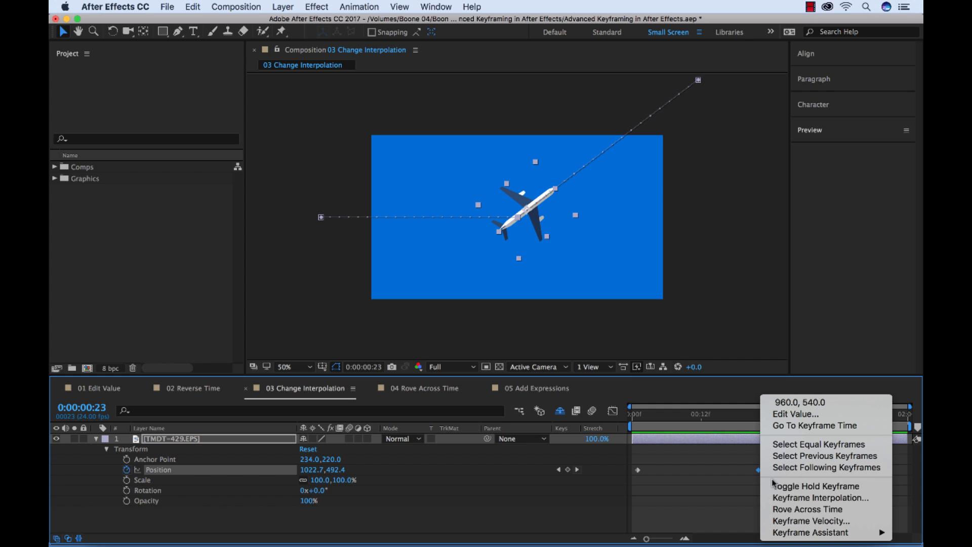
click(848, 499)
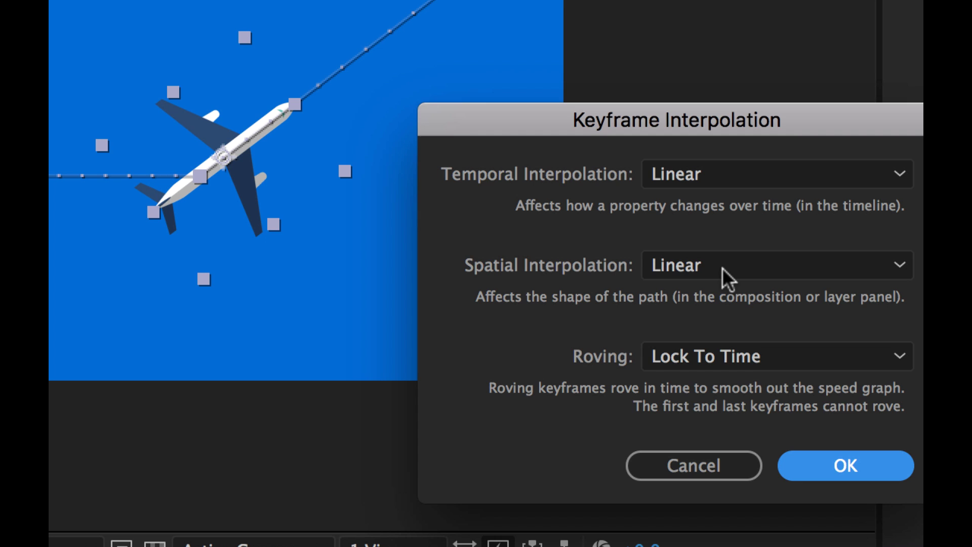
Step: Change the middle keyframe's Spatial Interpolation from Linear to Continuous Bezier
click(722, 269)
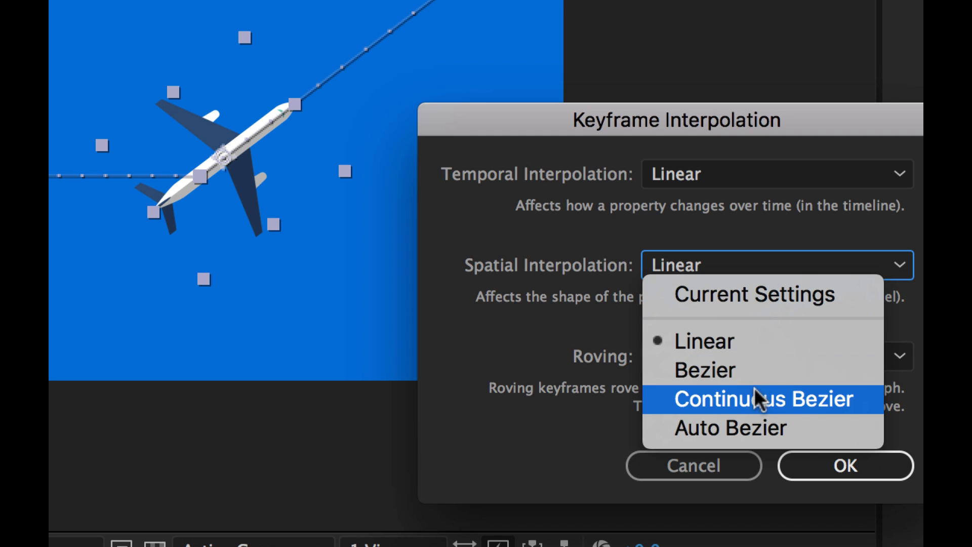
click(835, 400)
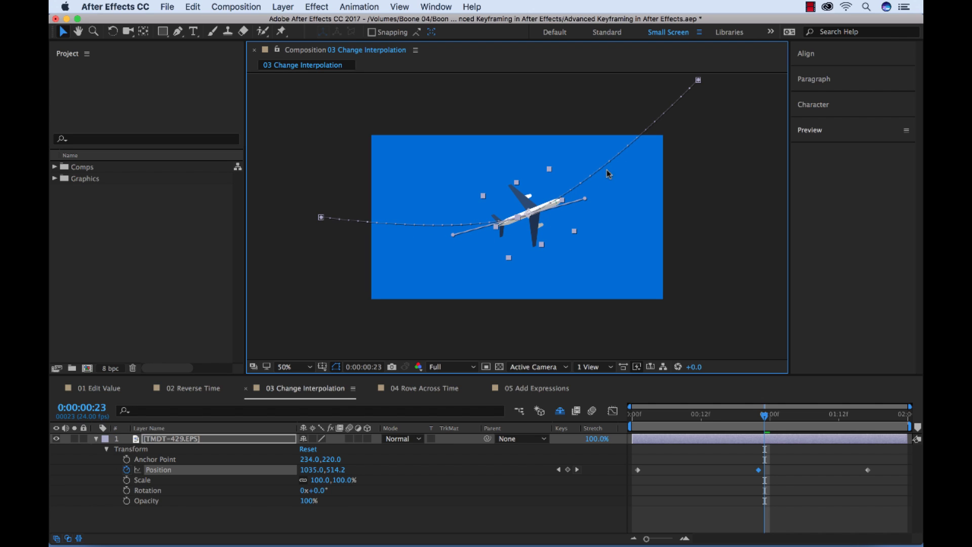
Step: Level the Bezier handle at the middle keyframe, preview from the start, then go to 04 Rove Across Time
drag(583, 199, 679, 217)
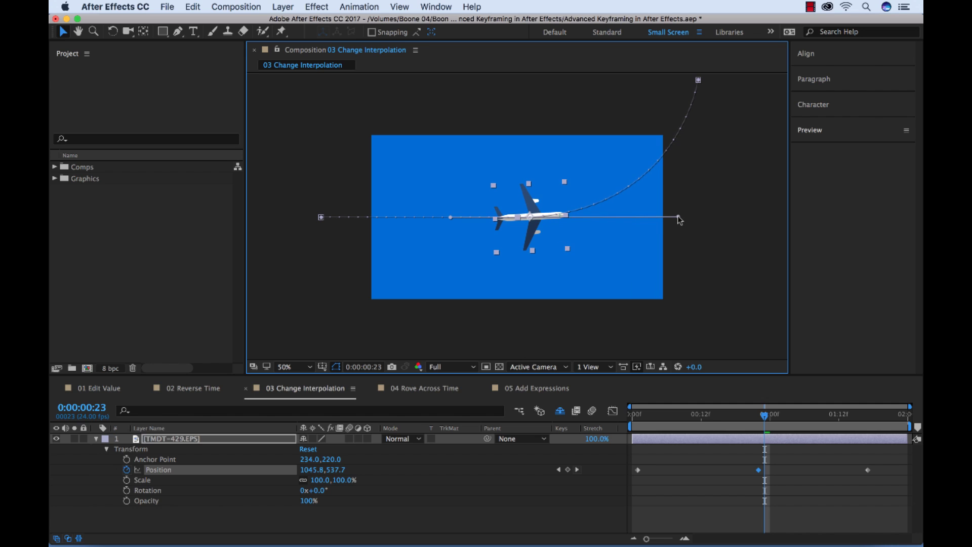
click(637, 416)
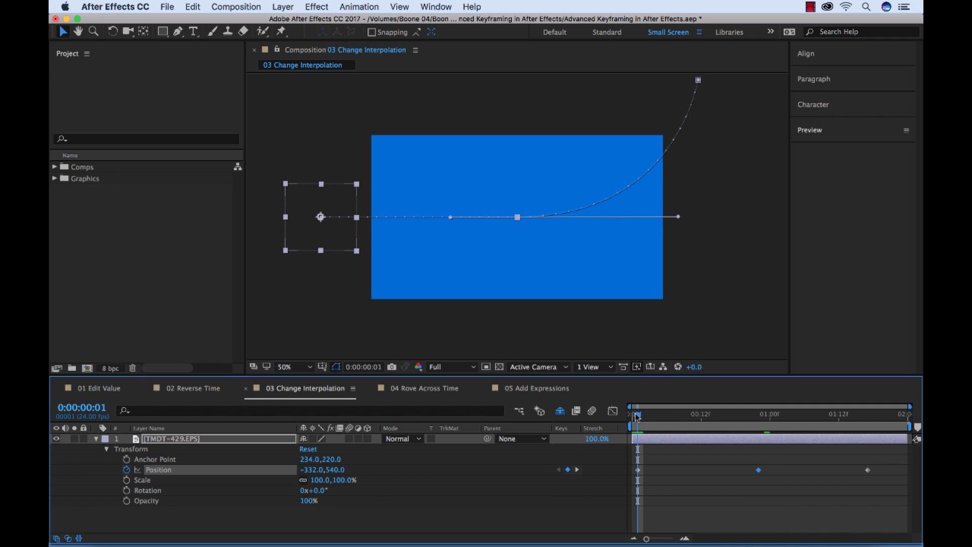
key(space)
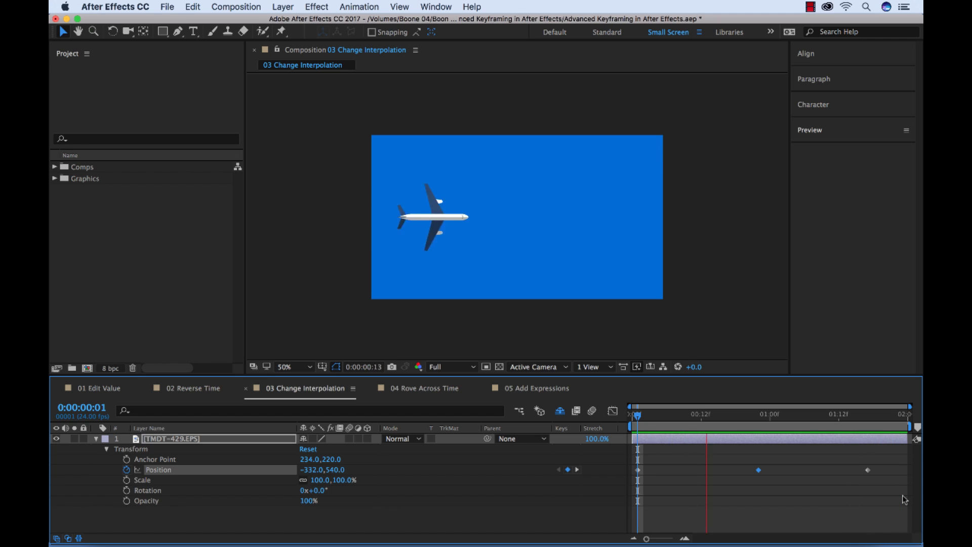
key(shift+period)
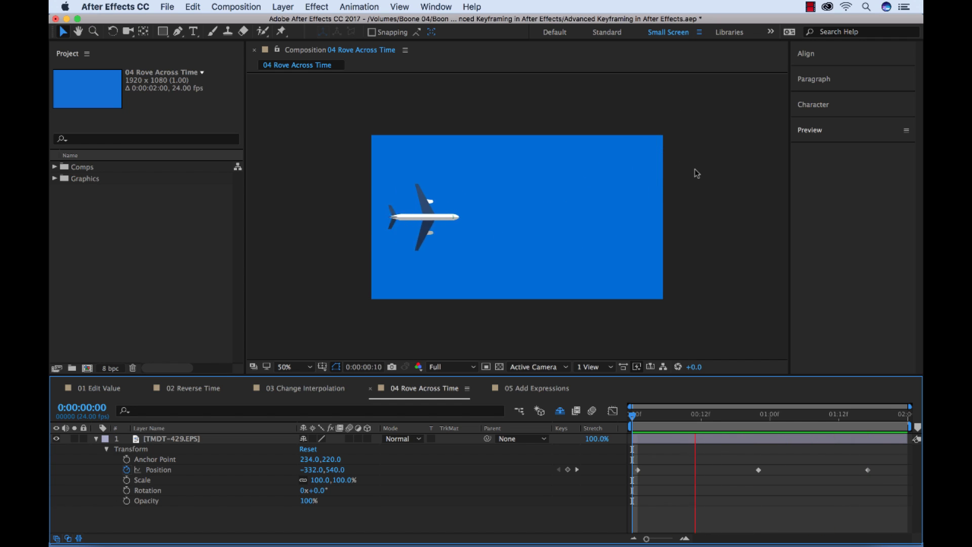
Step: Stop the preview, select the airplane layer and drag its last Position keyframe earlier
click(716, 442)
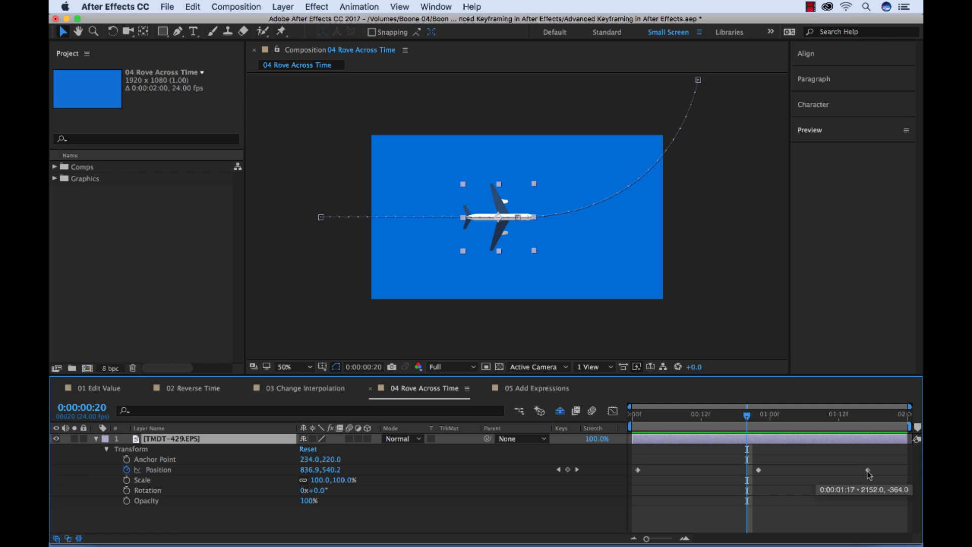
click(868, 471)
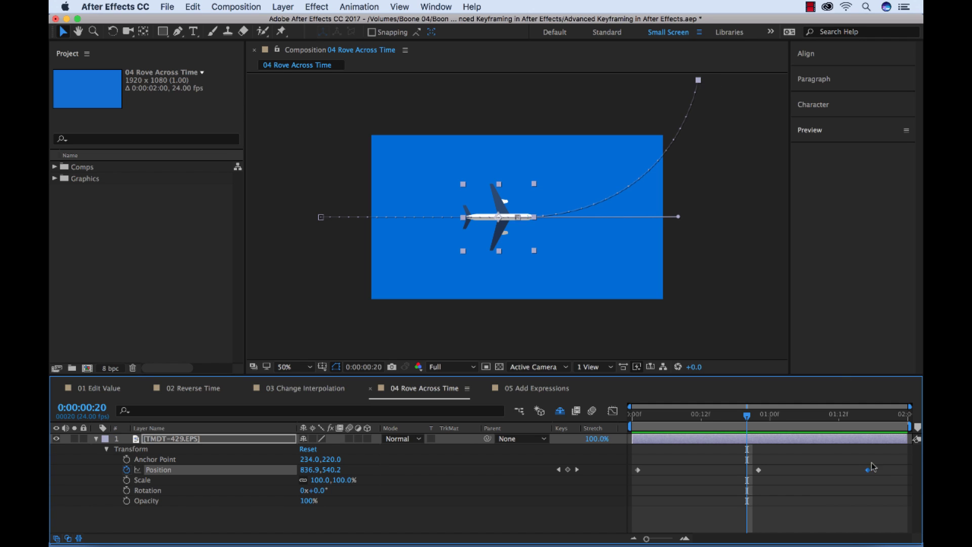
mouse_move(870, 474)
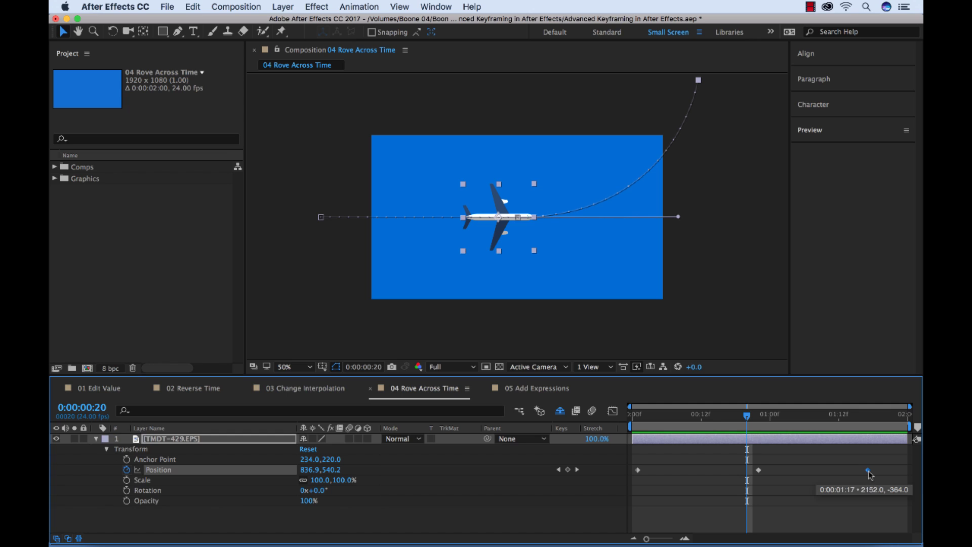
drag(869, 473, 812, 473)
Step: Preview the flight, then place the last keyframe at 0:00:01:07 and the middle at 0:00:00:17
click(631, 414)
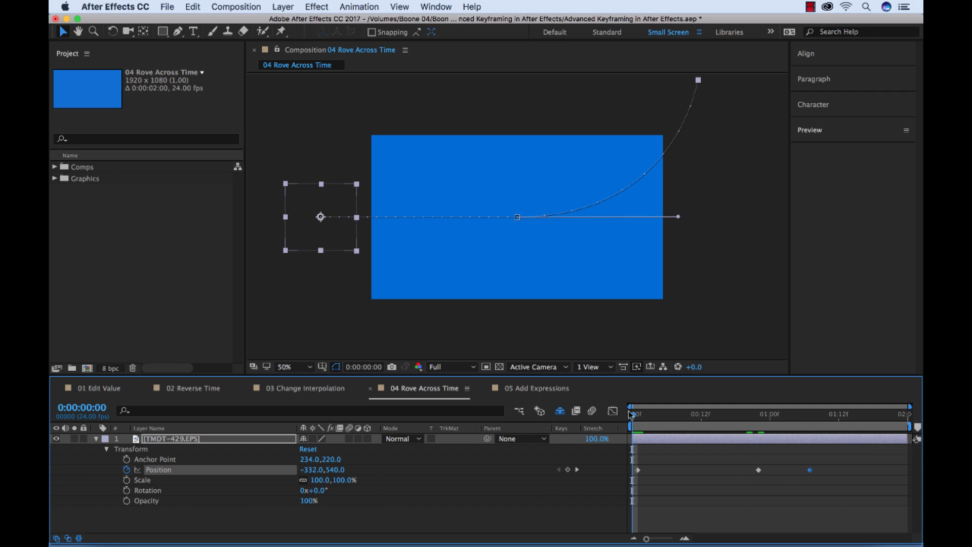
key(space)
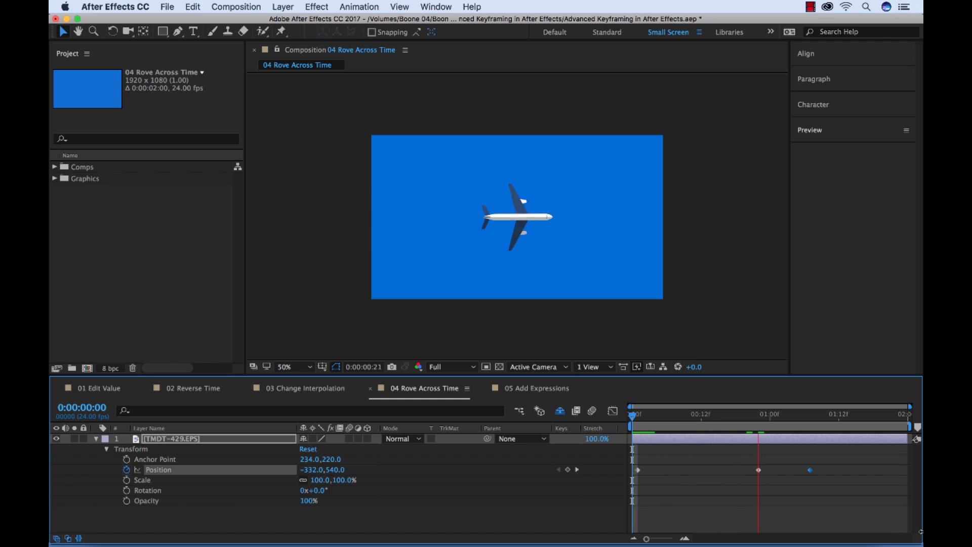
key(space)
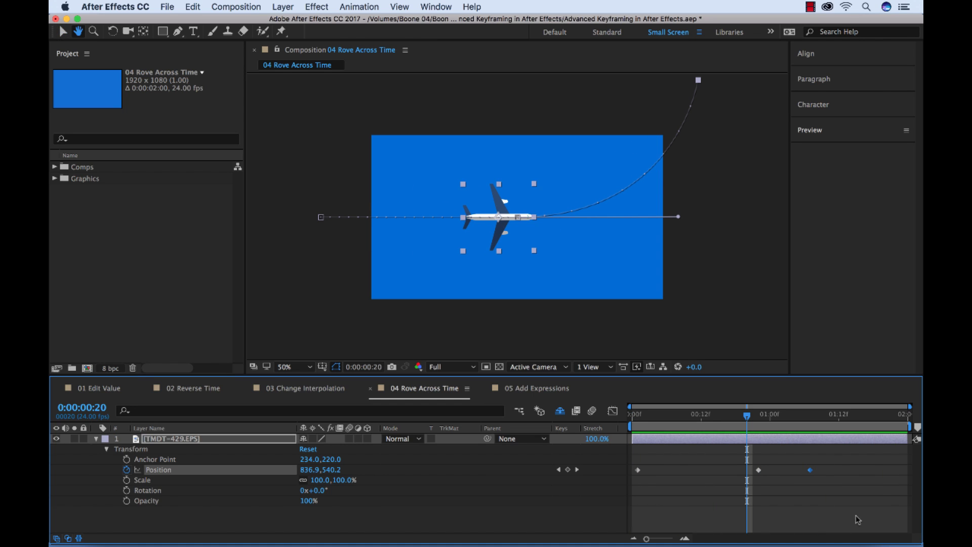
drag(811, 470, 861, 471)
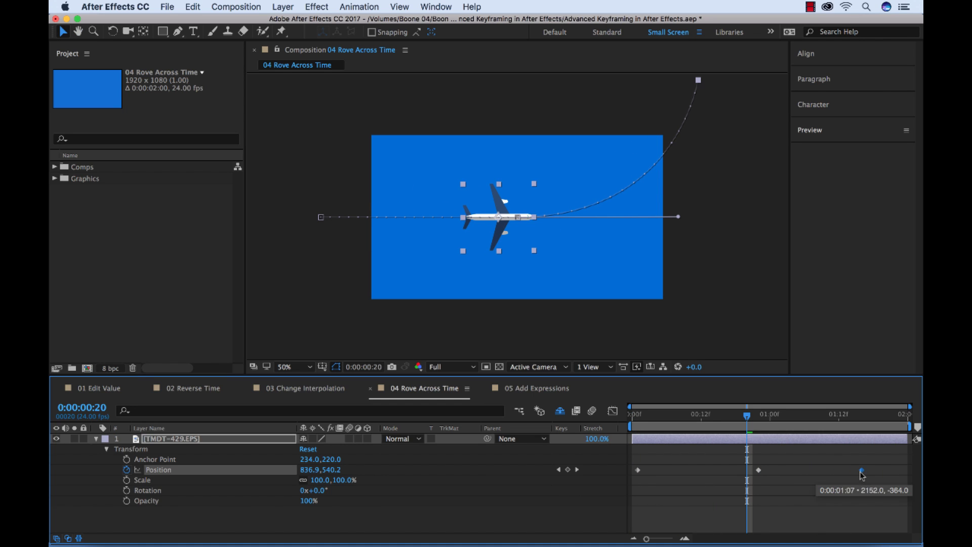
drag(758, 470, 729, 466)
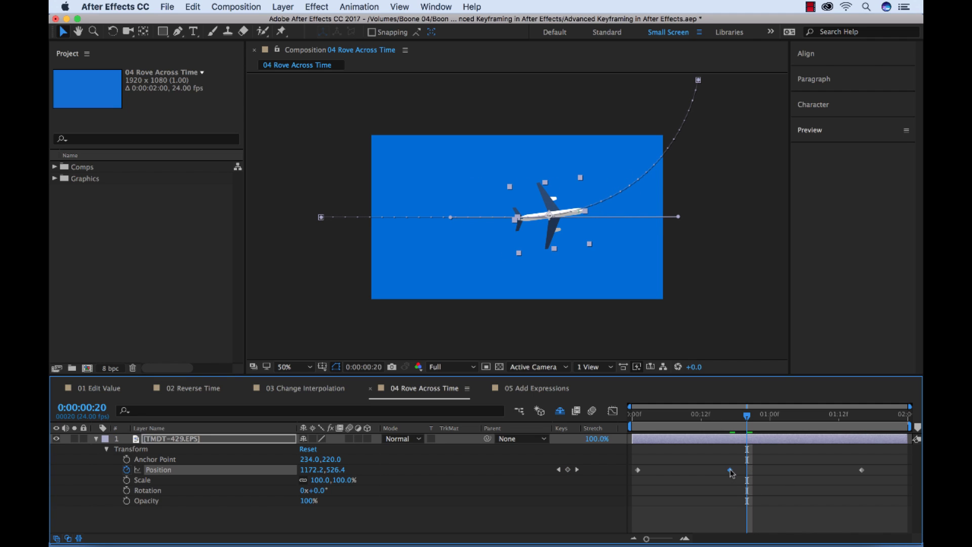
mouse_move(731, 473)
Step: Set the middle Position keyframe's Roving option to Rove Across Time via Keyframe Interpolation
right_click(729, 471)
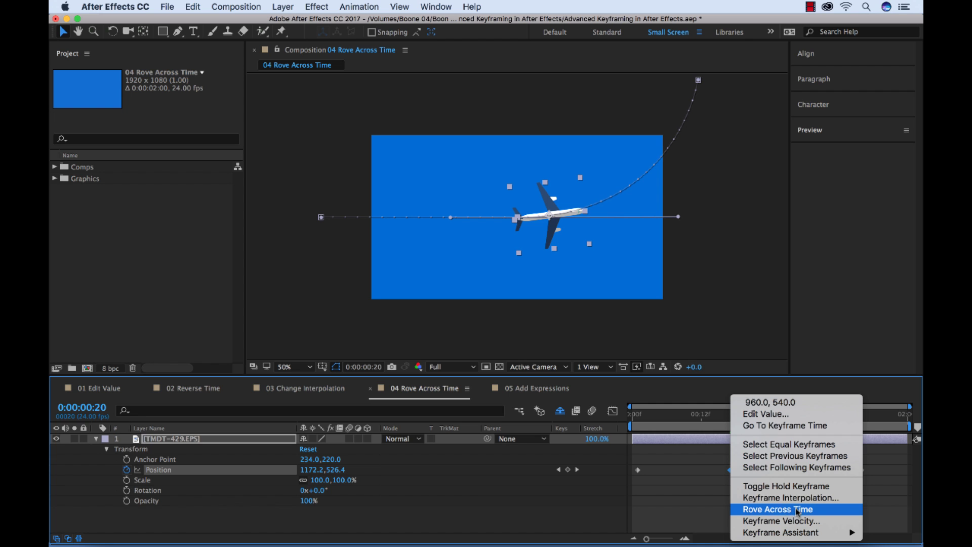
click(822, 498)
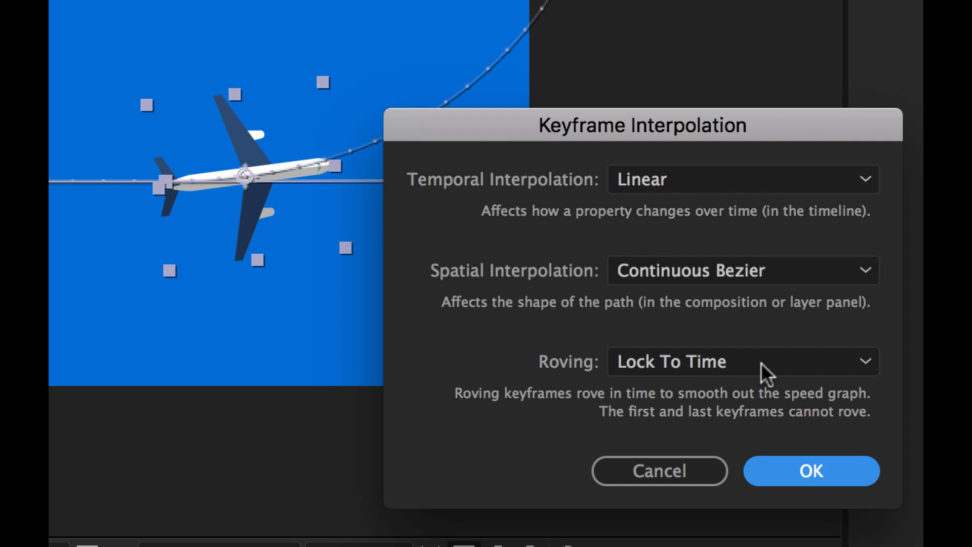
click(761, 362)
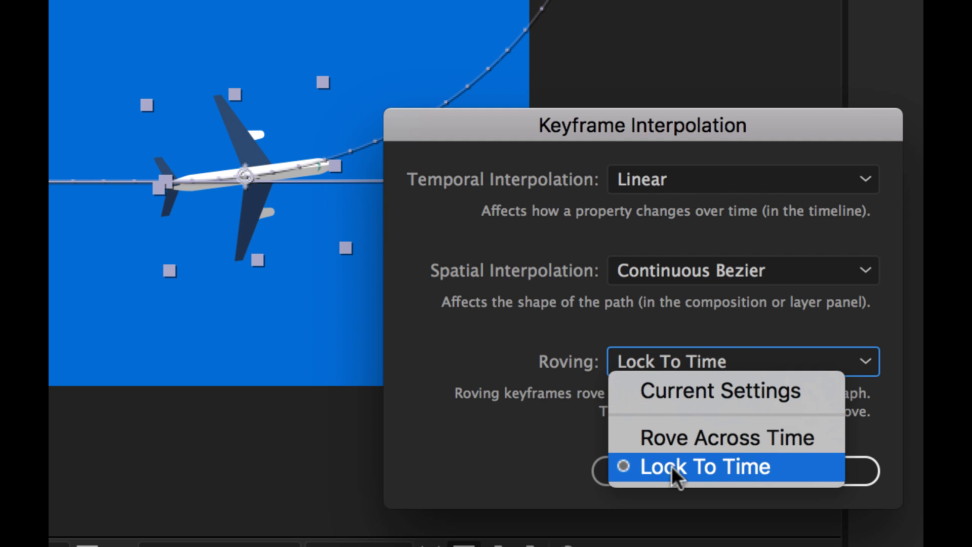
click(725, 439)
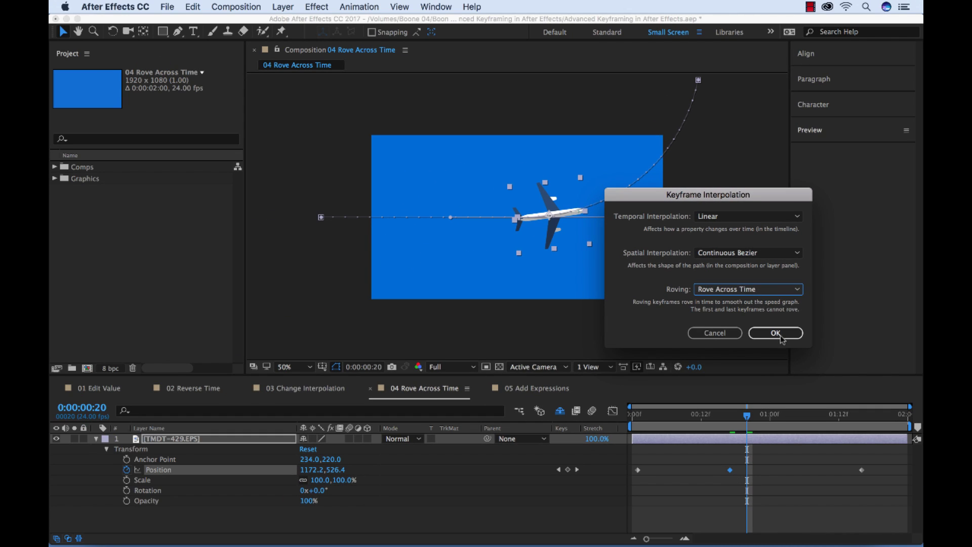
click(781, 335)
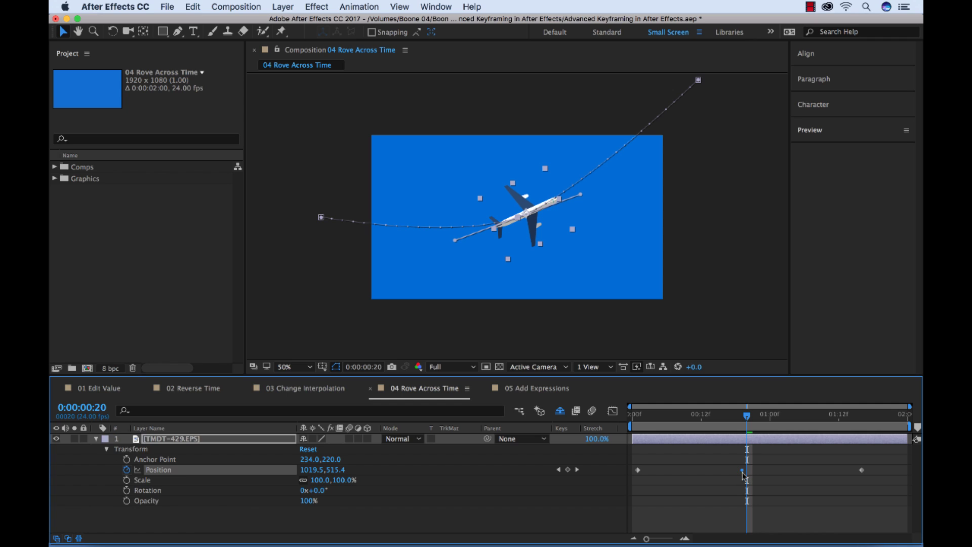
Step: Drag the last Position keyframe earlier and back later, then rewind to 0:00:00:00
mouse_move(745, 475)
drag(862, 471, 816, 473)
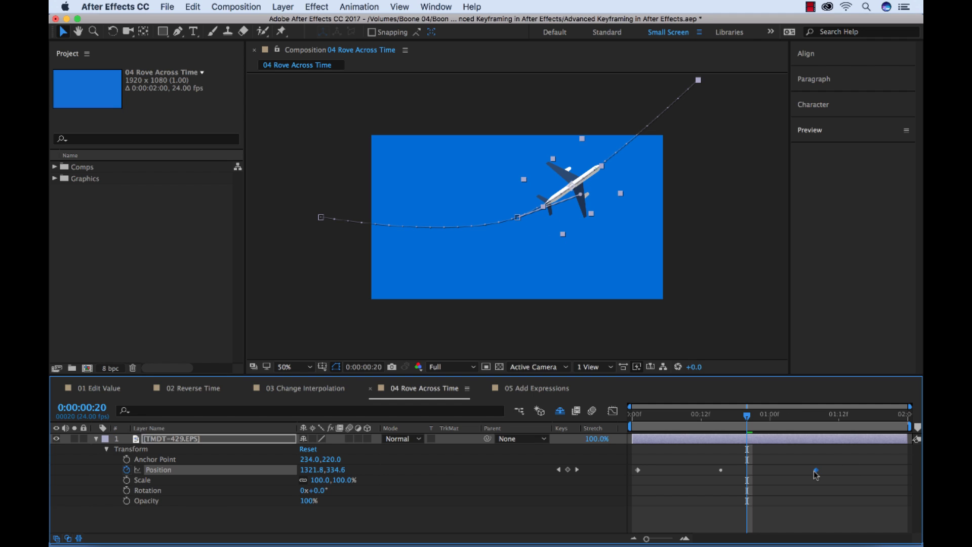
mouse_move(816, 473)
drag(817, 473, 875, 471)
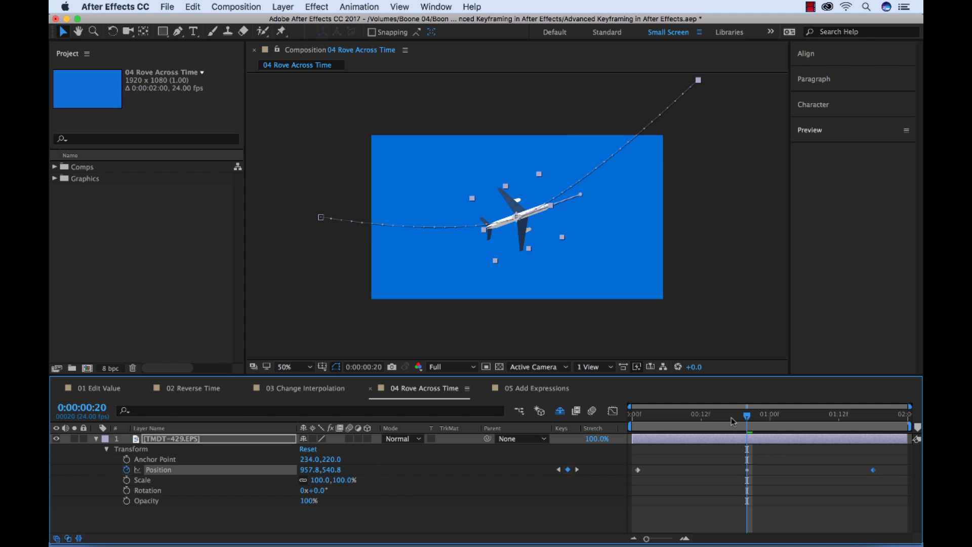
key(Home)
Step: Preview the roving flight, then select the Airplane layer in 05 Add Expressions
key(space)
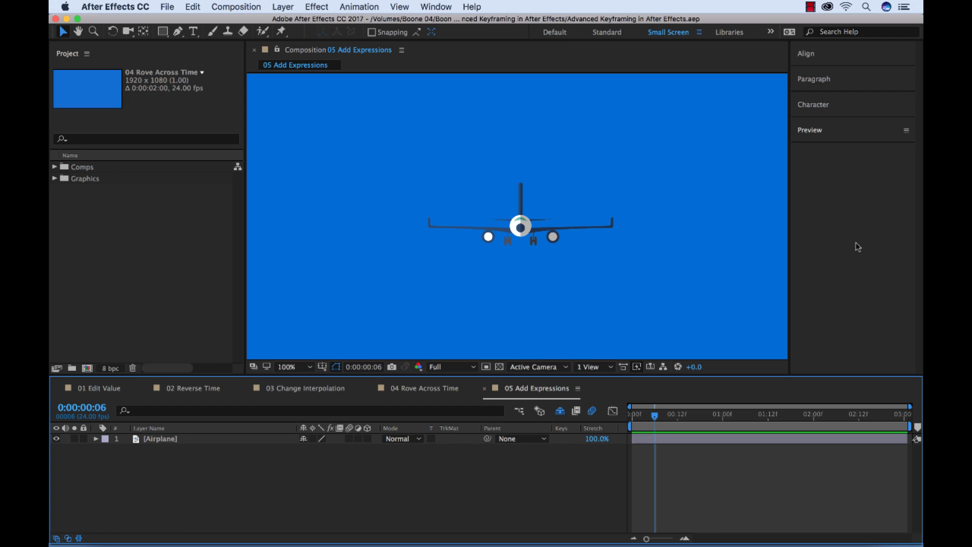
click(164, 439)
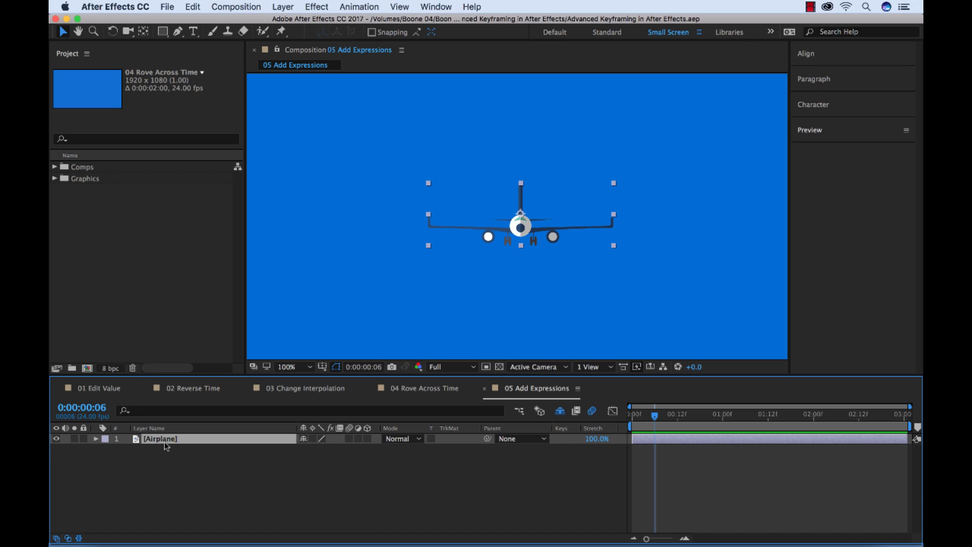
Step: Reveal the Airplane layer's Position property and add an expression to it
key(p)
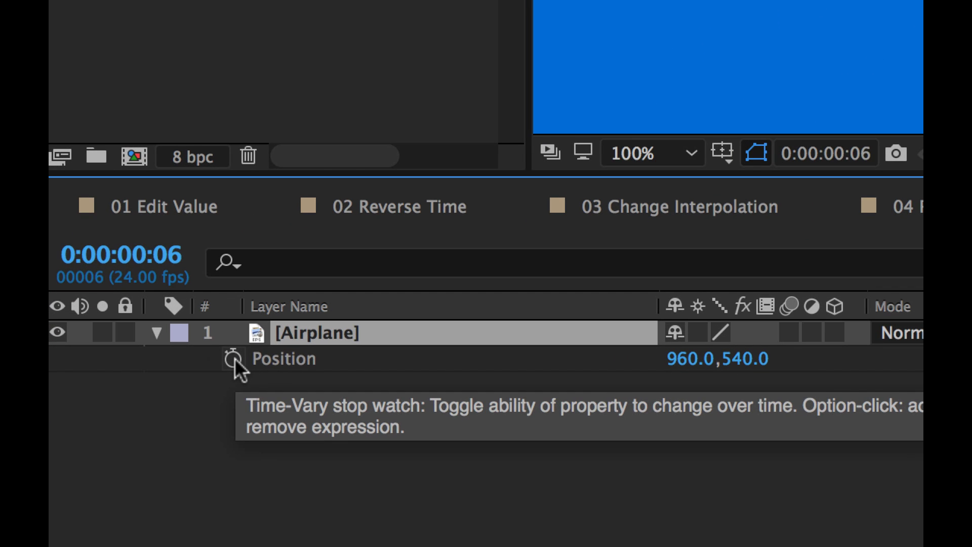
alt+click(235, 359)
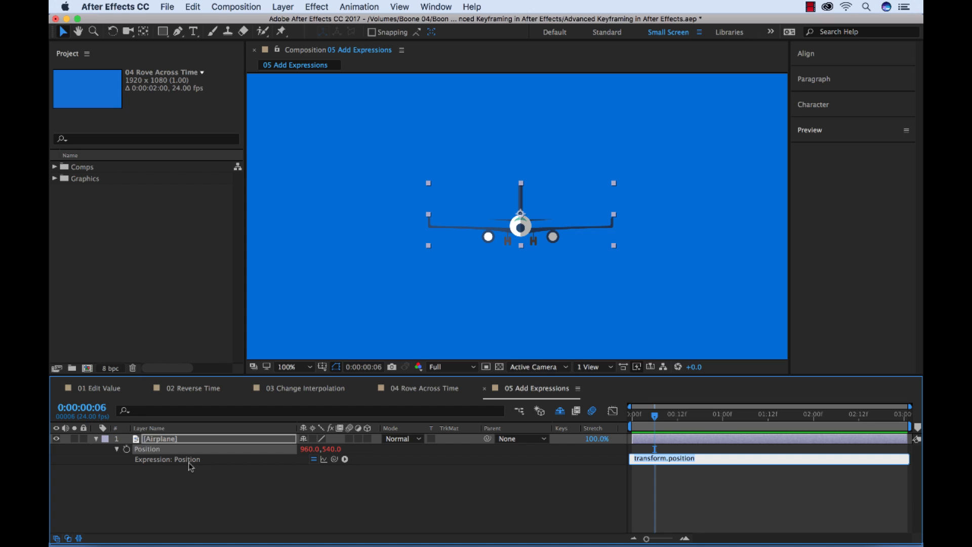
Step: Insert wiggle from the Property expression menu and set its arguments to 5,10
click(345, 460)
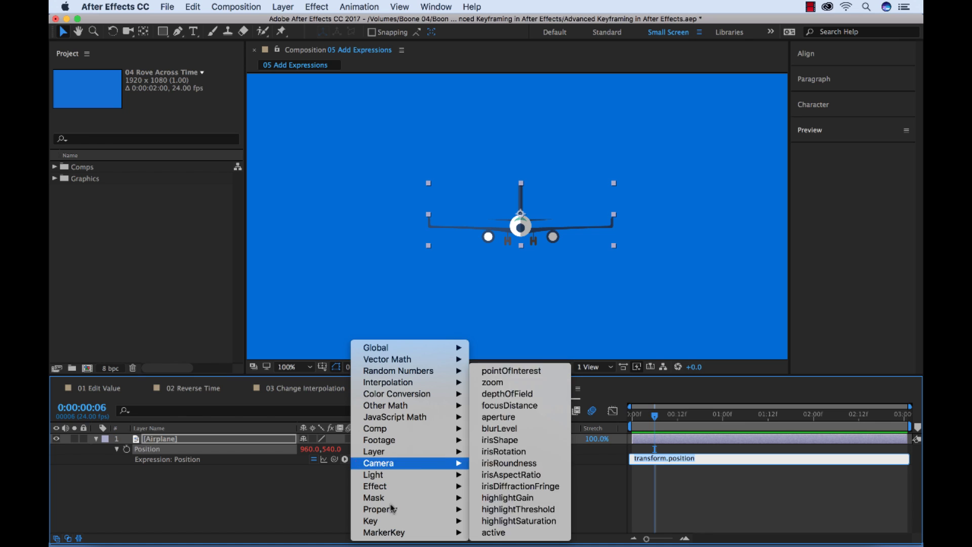
mouse_move(405, 514)
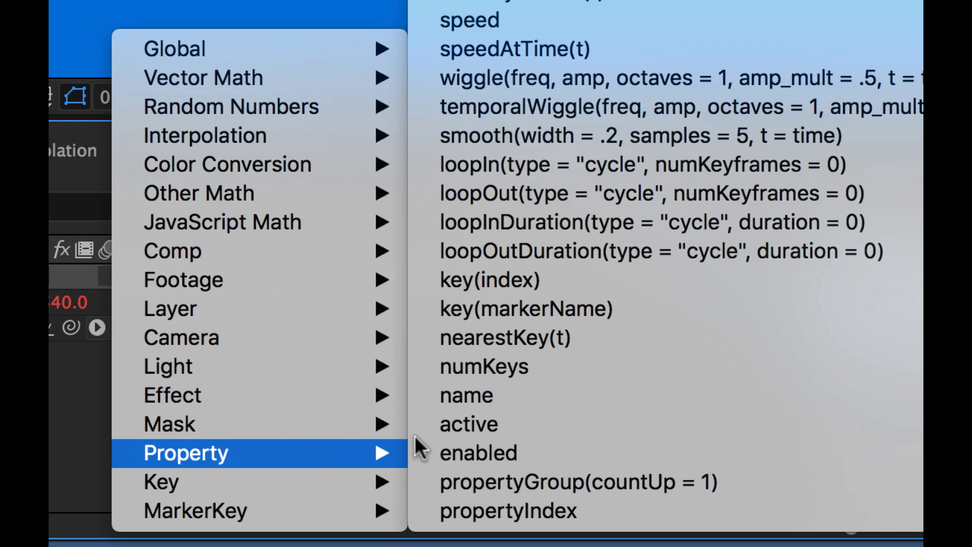
click(612, 77)
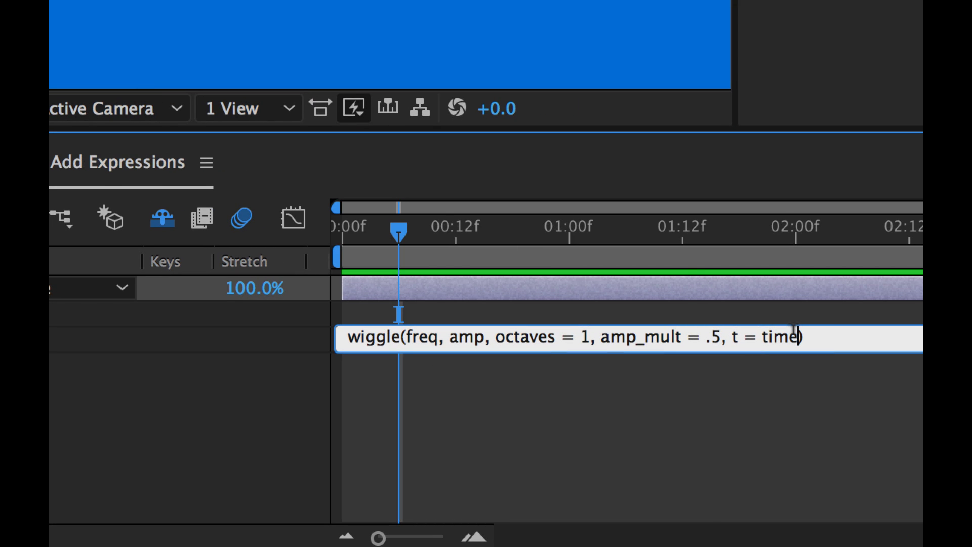
key(BackSpace)
key(BackSpace)
key(BackSpace)
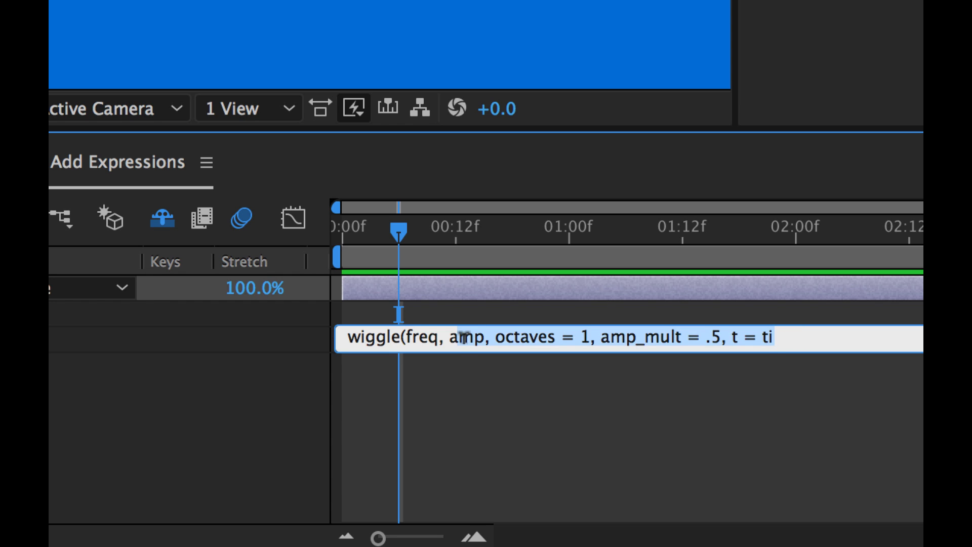
key(BackSpace)
key(BackSpace)
key(BackSpace)
key(BackSpace)
key(BackSpace)
key(BackSpace)
key(BackSpace)
key(BackSpace)
key(BackSpace)
key(BackSpace)
key(BackSpace)
key(BackSpace)
key(BackSpace)
key(BackSpace)
key(BackSpace)
key(BackSpace)
key(BackSpace)
key(BackSpace)
key(BackSpace)
key(BackSpace)
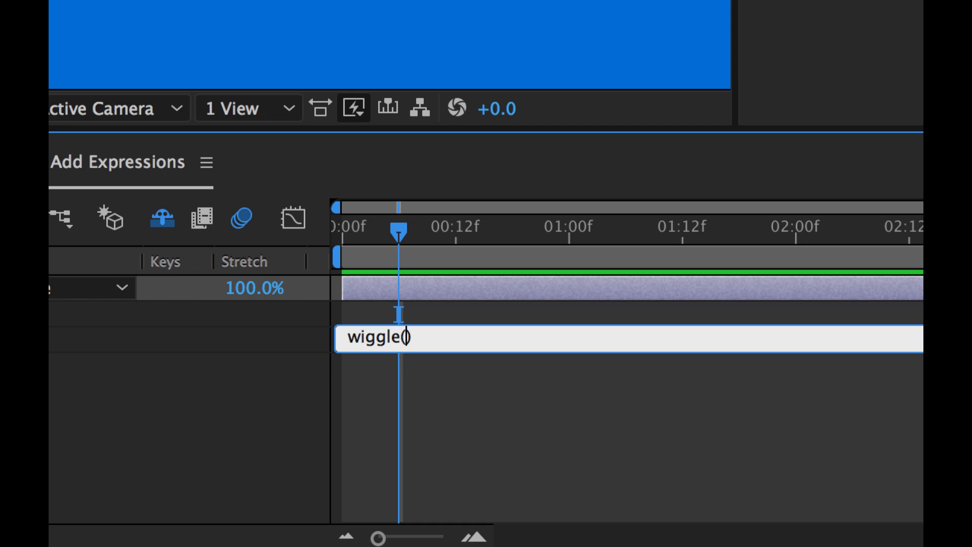
text(5,10)
click(472, 395)
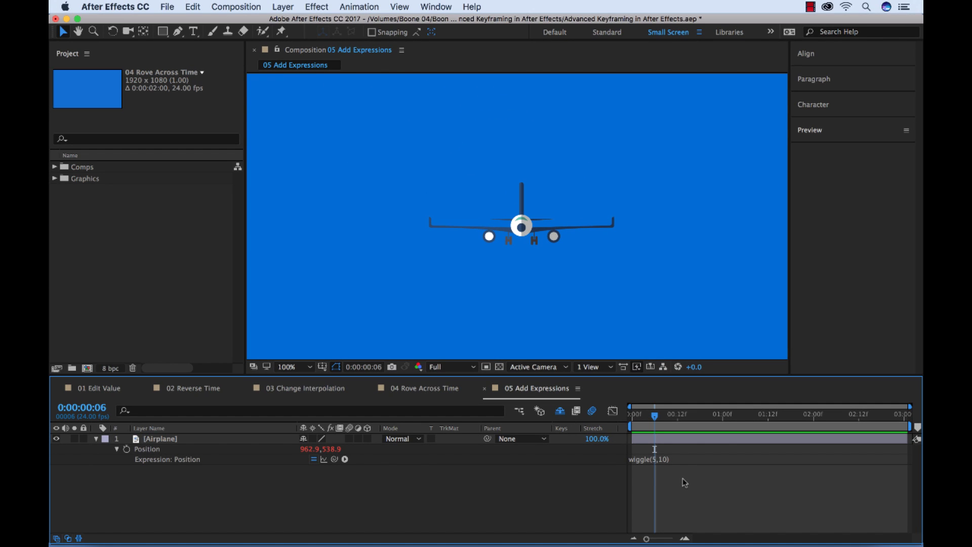
click(673, 458)
click(652, 420)
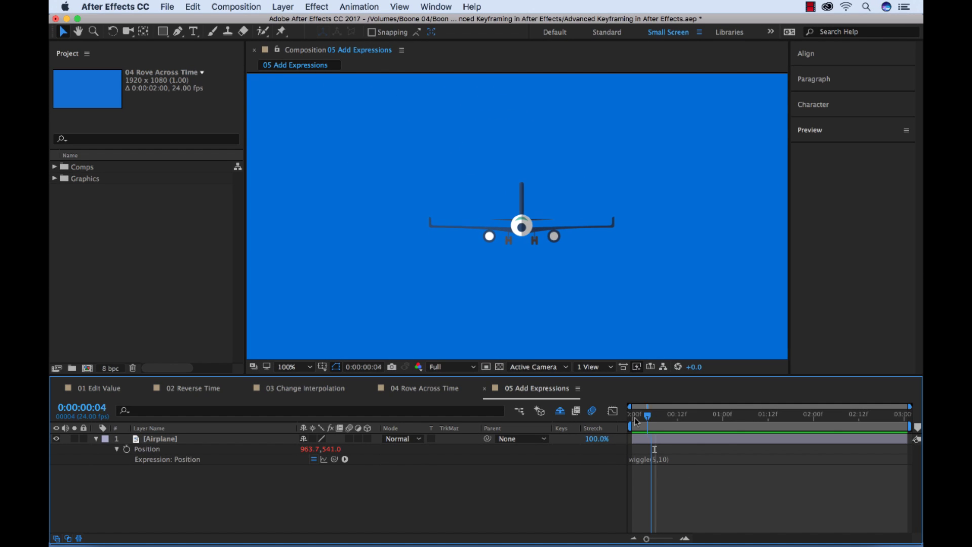
drag(651, 418, 628, 423)
key(space)
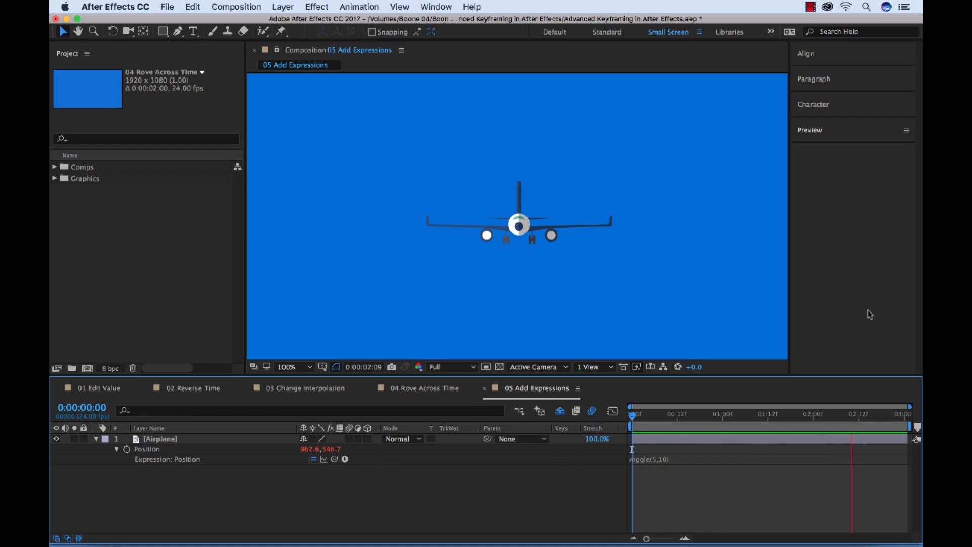
key(super+a)
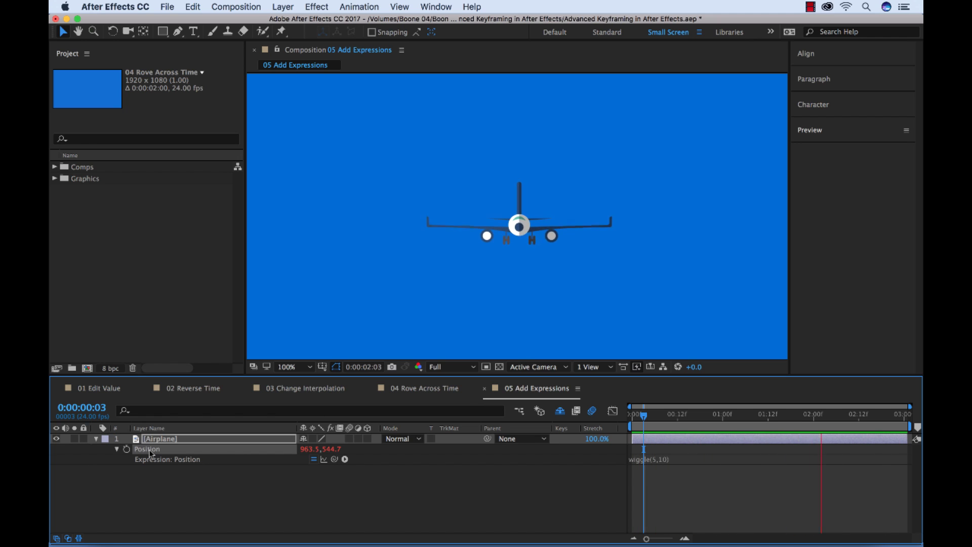
Step: Convert the Airplane's wiggle Position expression to keyframes via Animation > Keyframe Assistant
click(241, 491)
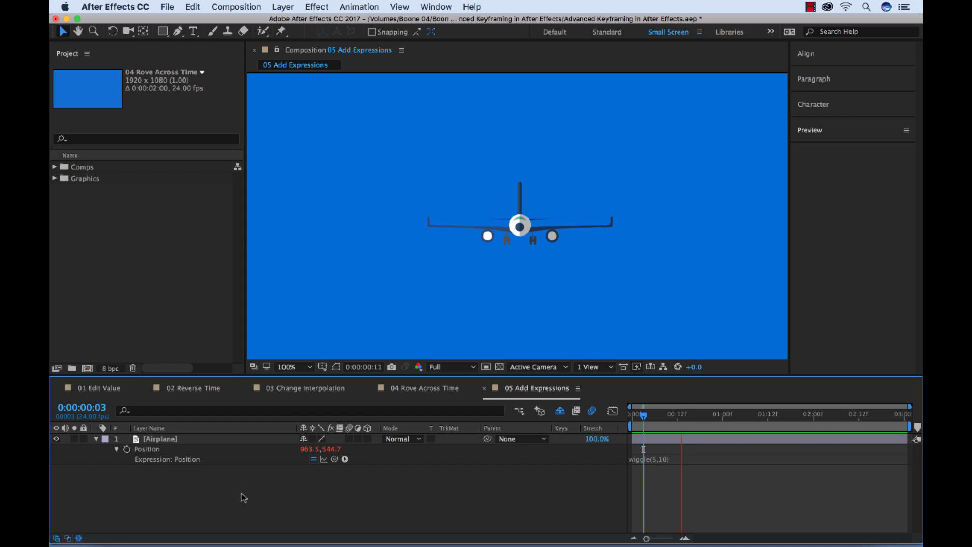
click(151, 449)
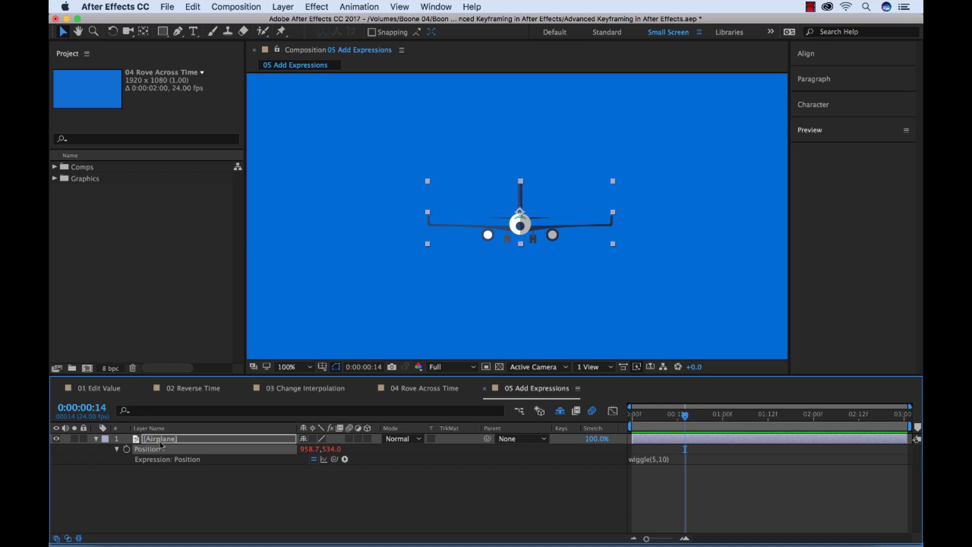
click(359, 7)
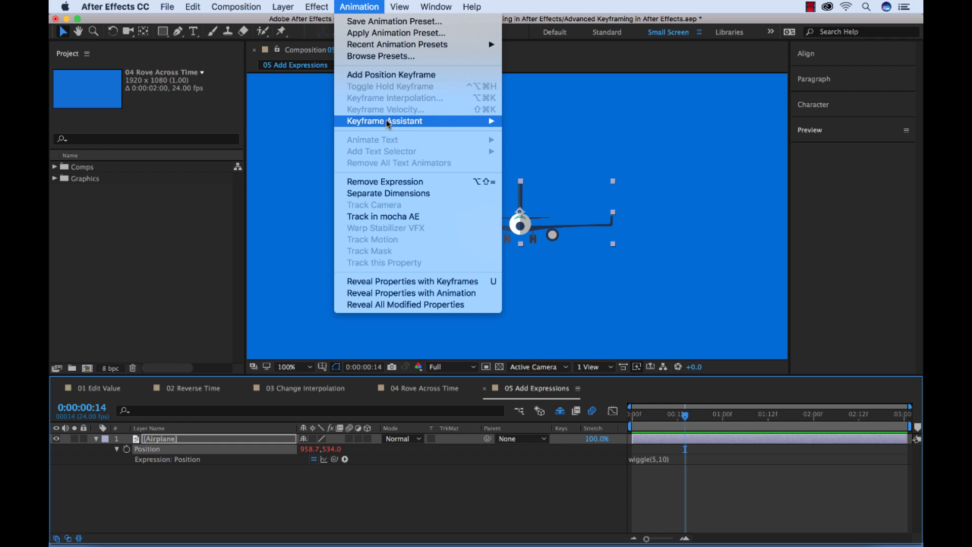
mouse_move(389, 122)
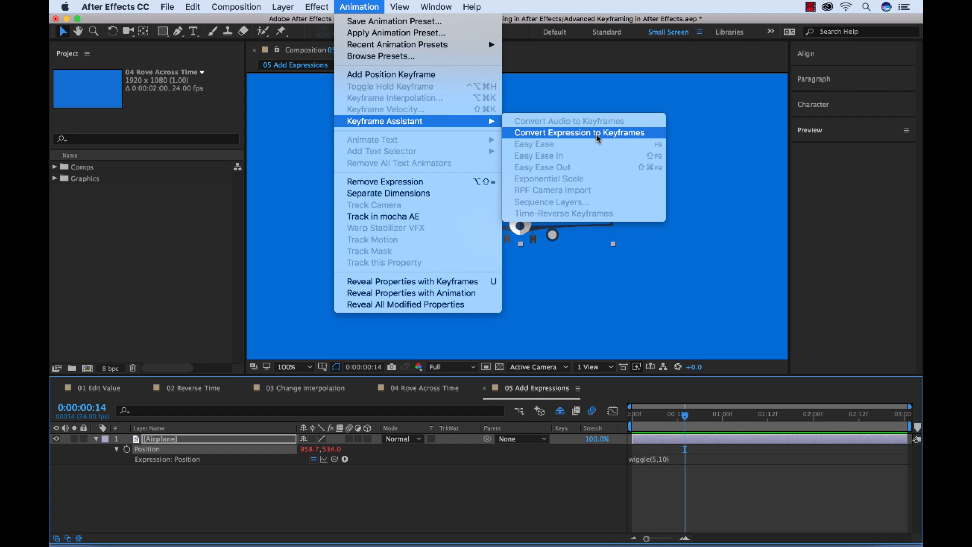
click(589, 133)
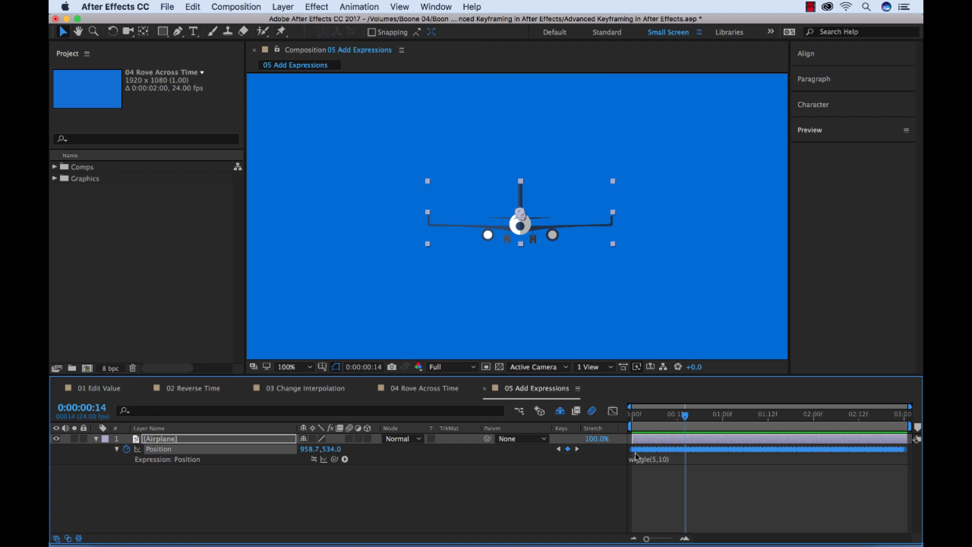
Step: Zoom the timeline to inspect the new keyframes, then rewind and preview the wiggle
click(706, 499)
key(equal)
key(equal)
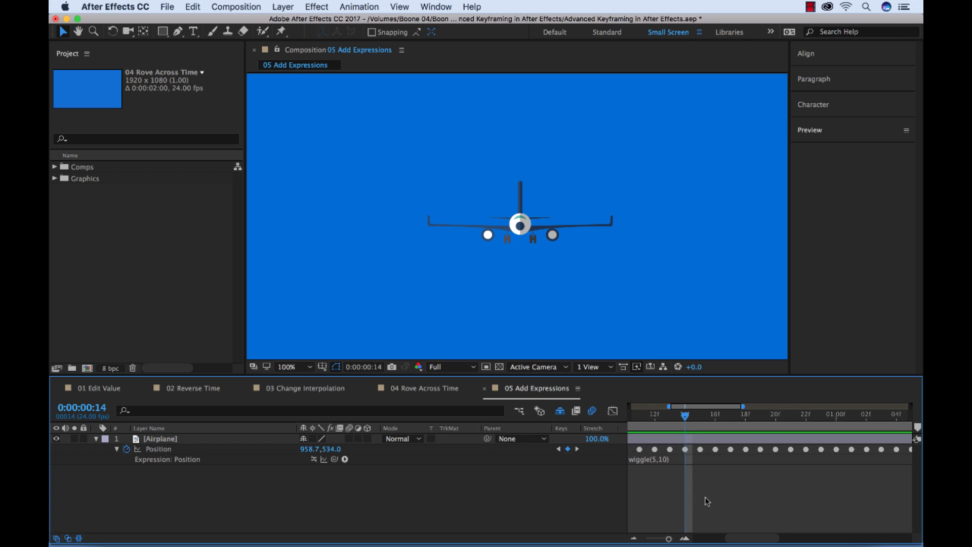
key(minus)
key(minus)
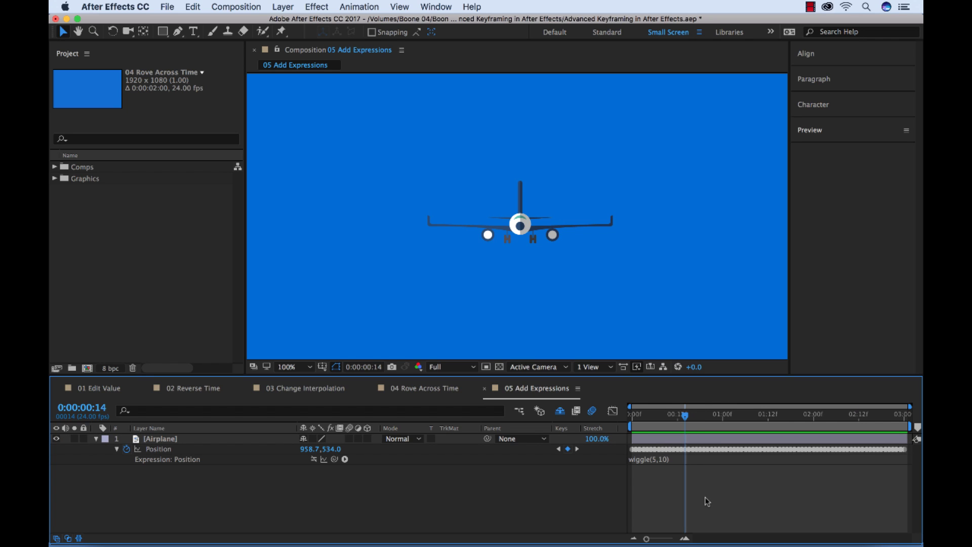
drag(682, 418, 633, 418)
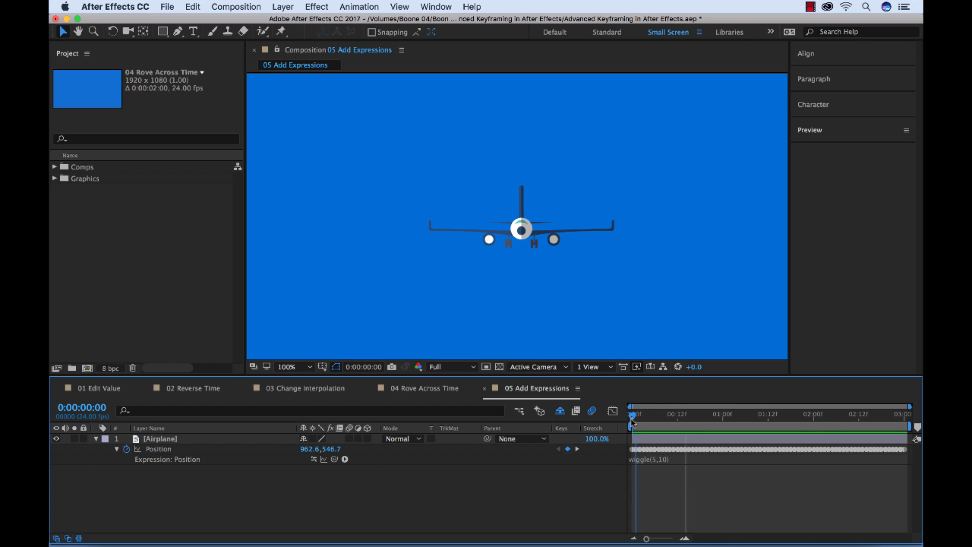
key(space)
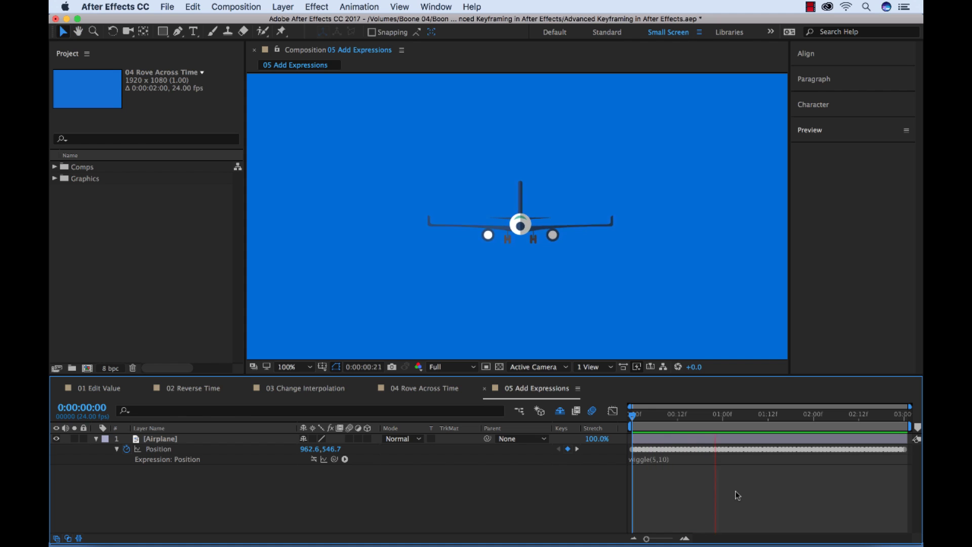
click(787, 416)
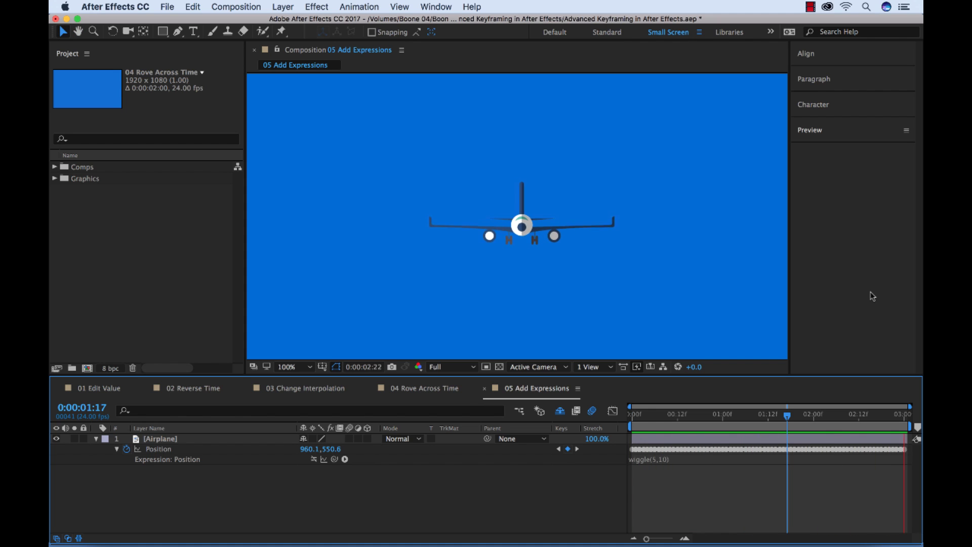